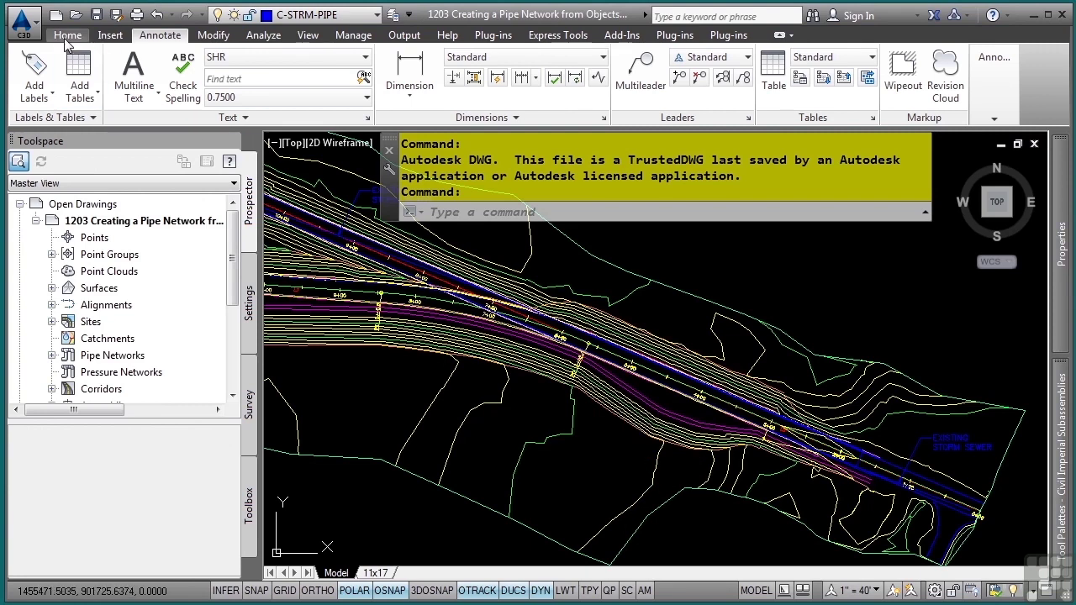
Start the Create Pipe Network from Object command from the Home tab's Pipe Network menu
{"action": "left_click", "coordinate": [66, 38]}
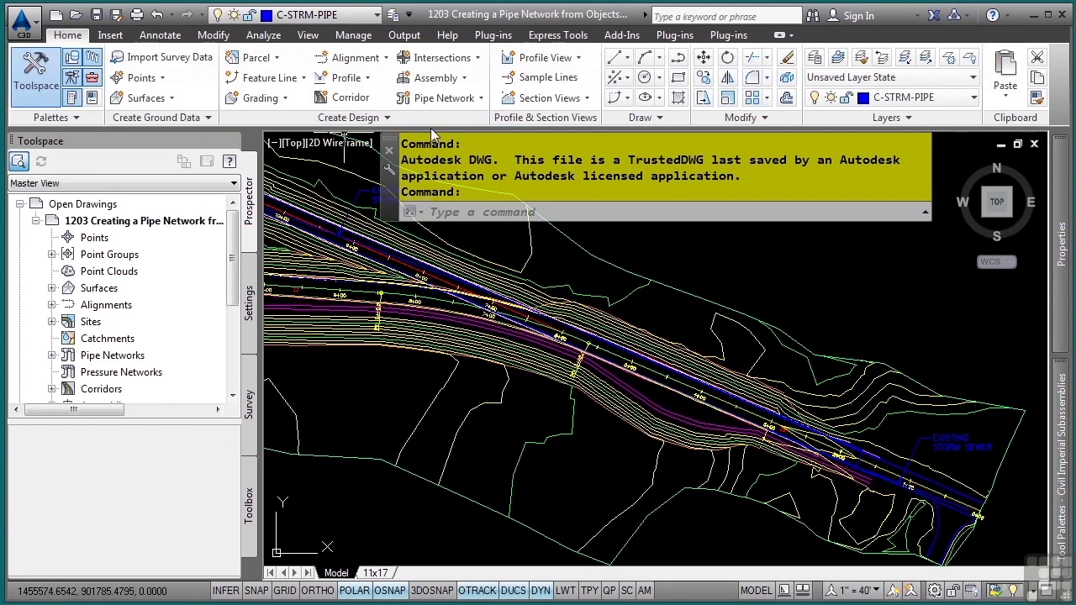
{"action": "left_click", "coordinate": [474, 99]}
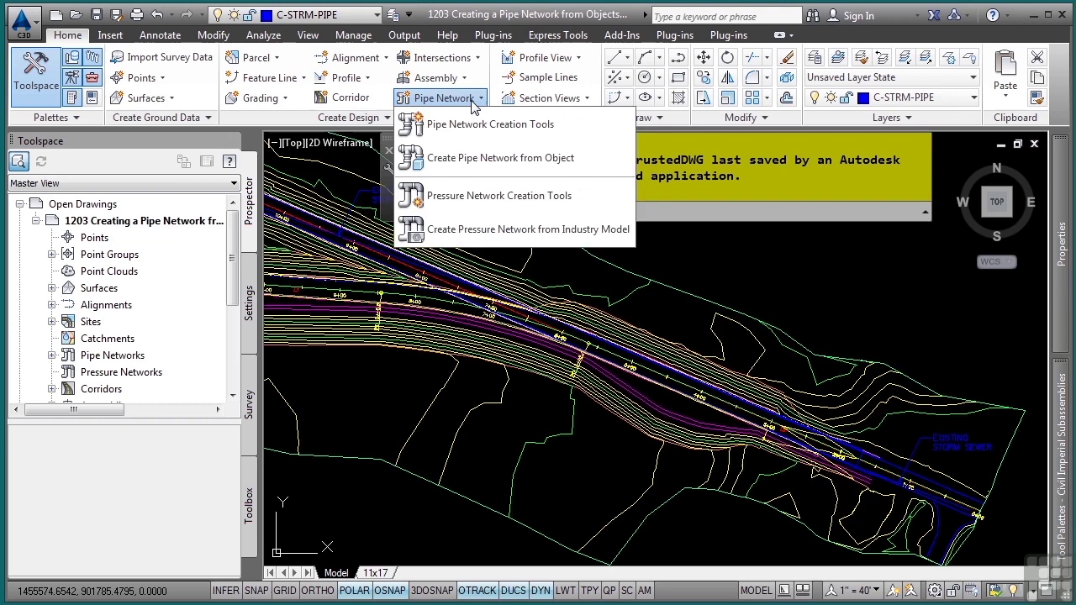
{"action": "left_click", "coordinate": [515, 165]}
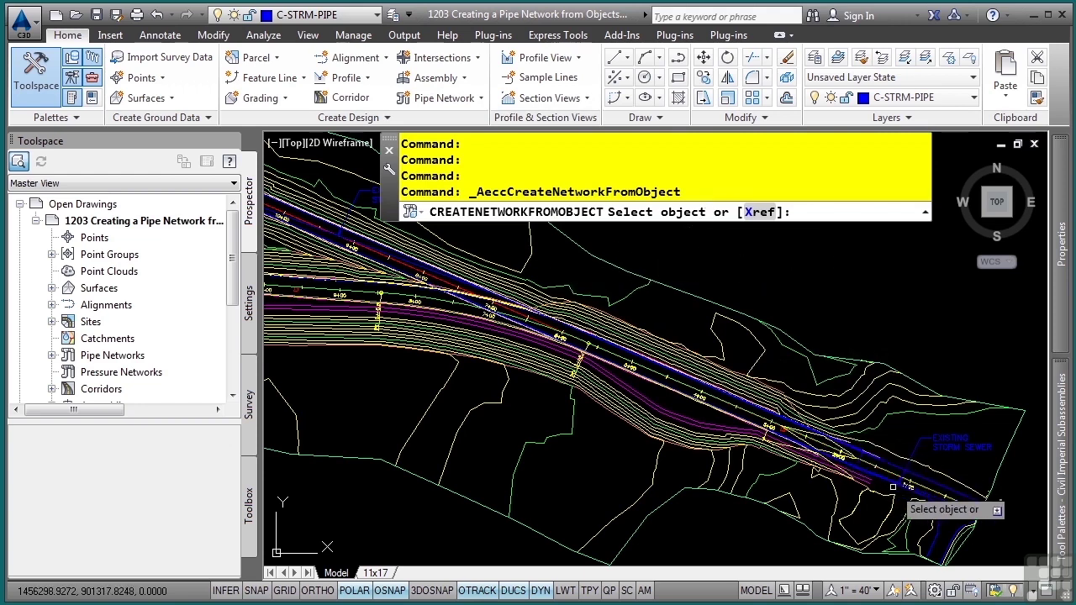
Select the existing storm sewer polyline and accept its proposed flow direction
{"action": "scroll", "coordinate": [892, 487], "scroll_direction": "up", "scroll_amount": 5}
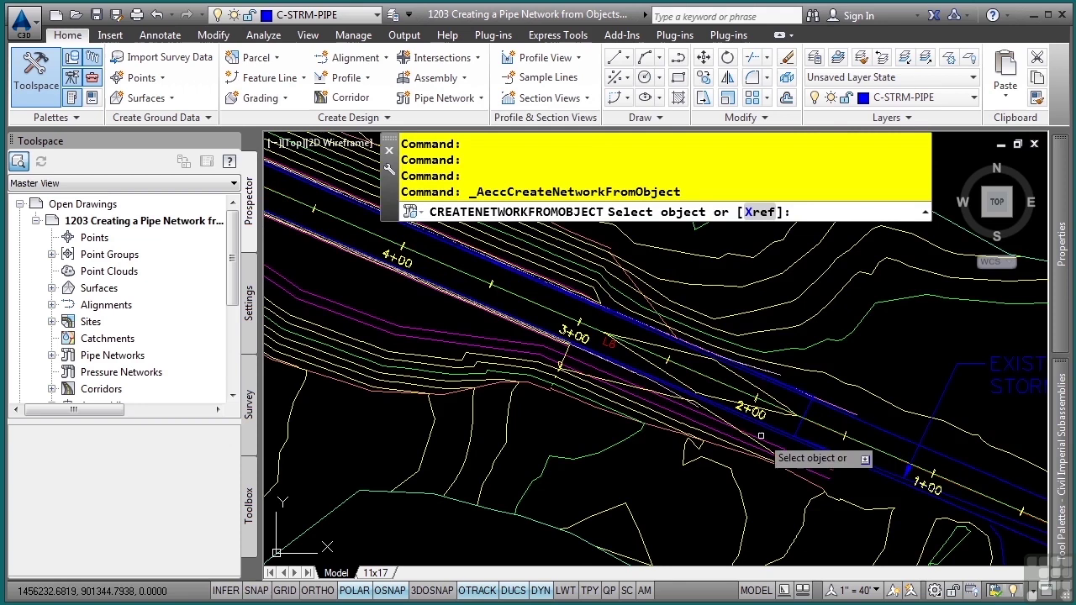
{"action": "middle_click_drag", "start_coordinate": [809, 460], "coordinate": [612, 412]}
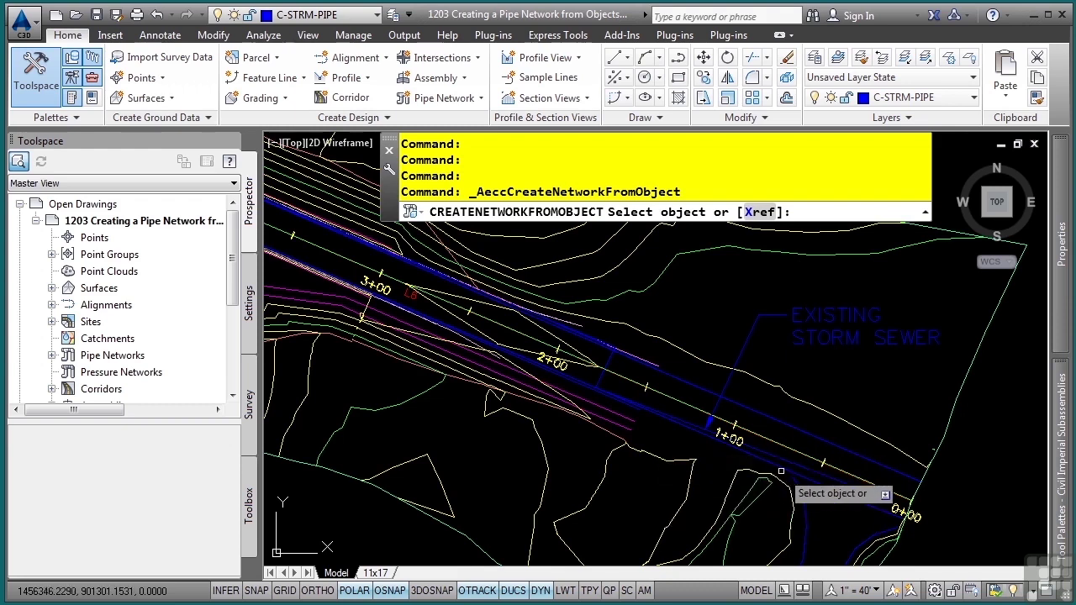
{"action": "left_click", "coordinate": [814, 471]}
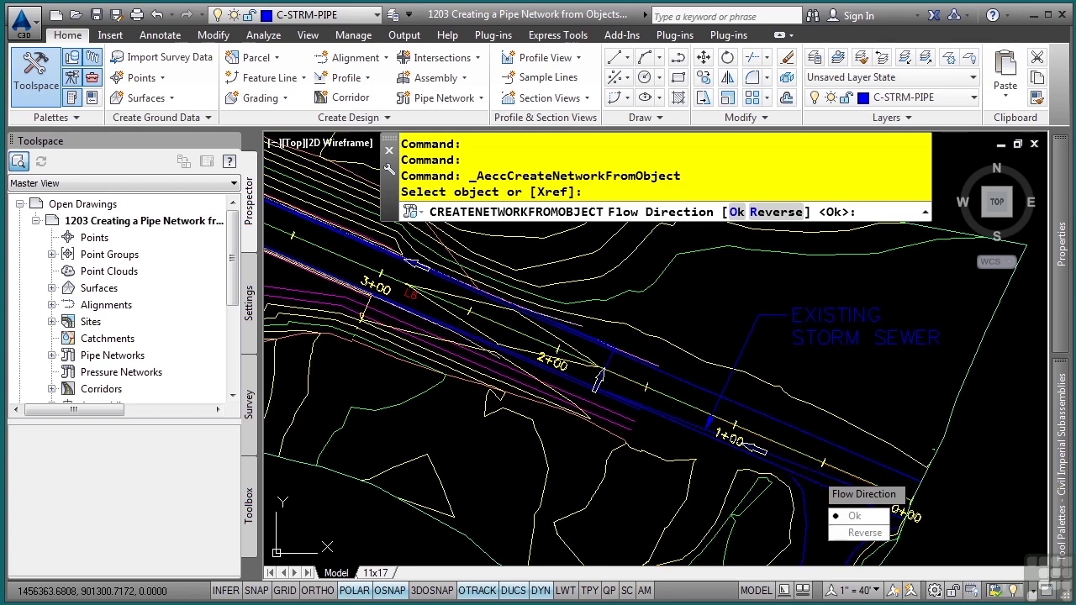
{"action": "left_click", "coordinate": [878, 518]}
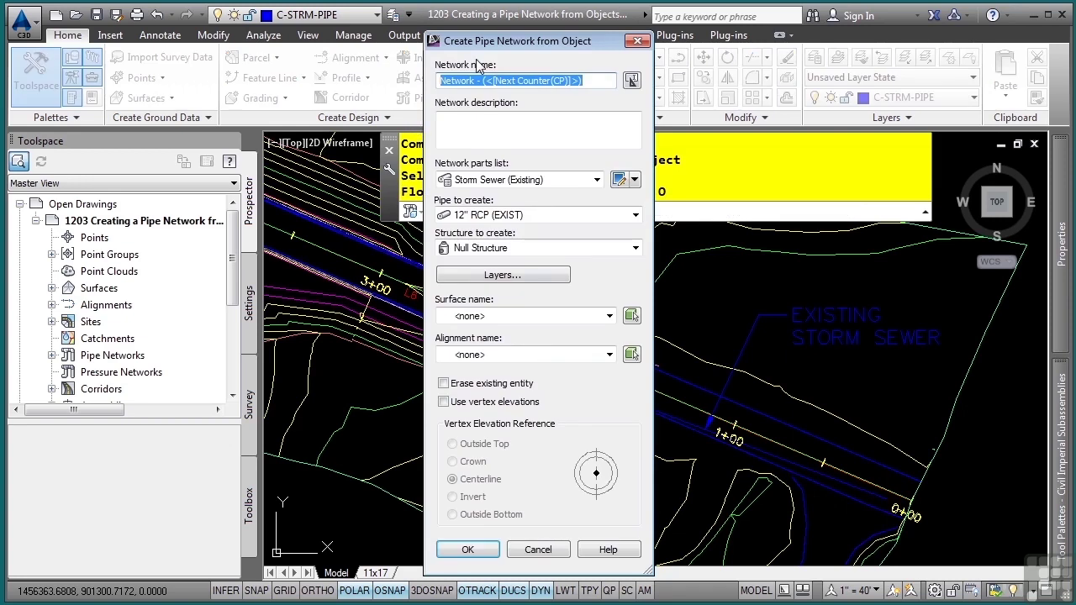
Name the network 'Existing Storm Sewer' and choose the Storm Sewer (Existing) parts list
{"action": "left_click_drag", "start_coordinate": [497, 47], "coordinate": [465, 38]}
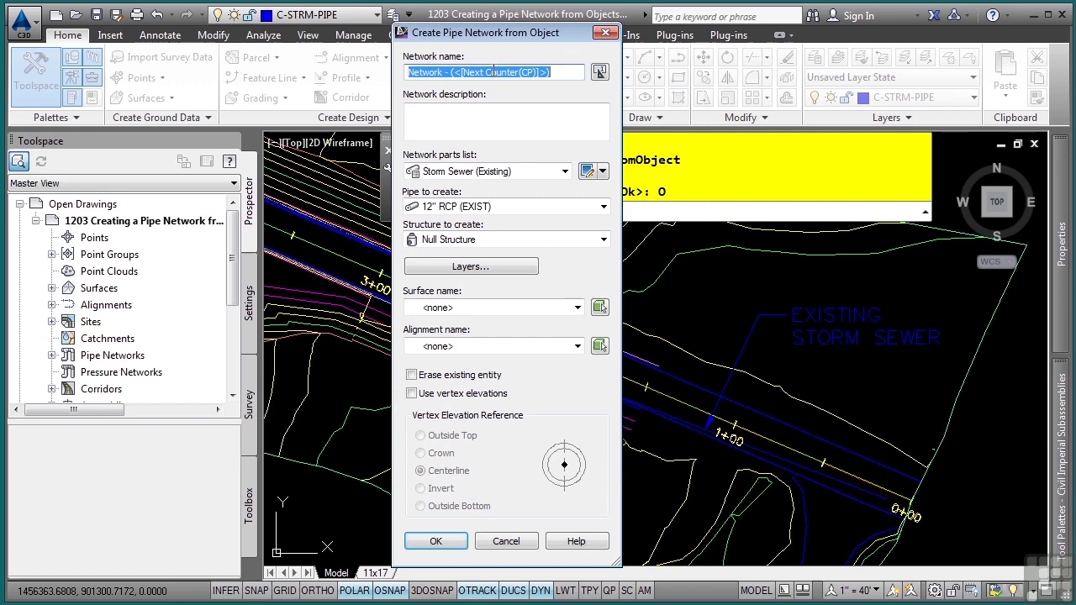
{"action": "type", "text": "Existing Storm Sewer"}
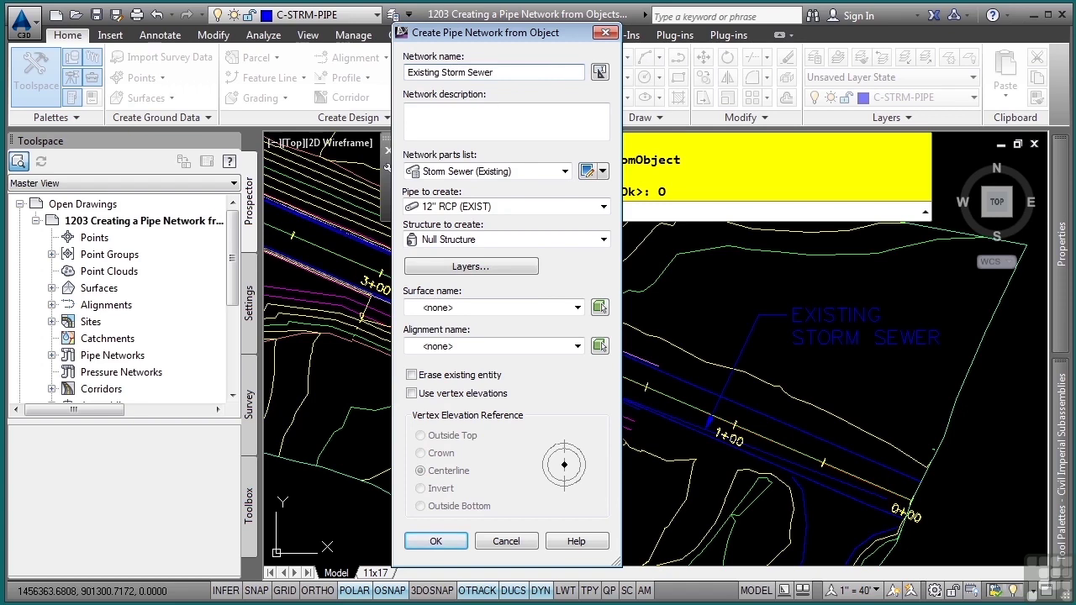
{"action": "left_click", "coordinate": [526, 175]}
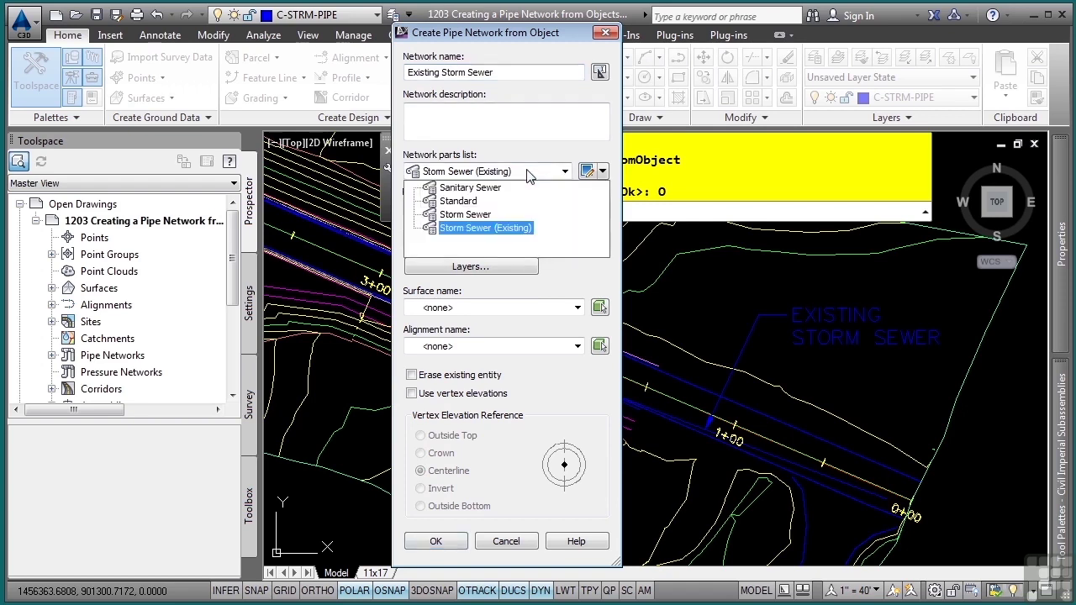
{"action": "left_click", "coordinate": [496, 228]}
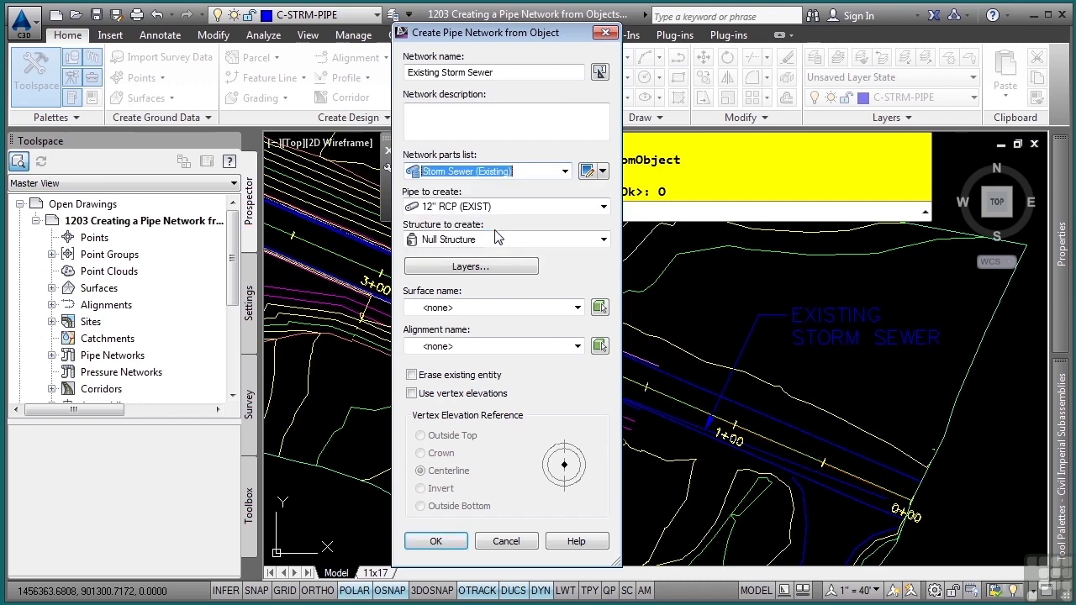
Use 12" RCP (EXIST) pipes and EXISTING DRAINAGE MANHOLE structures
{"action": "left_click", "coordinate": [506, 207]}
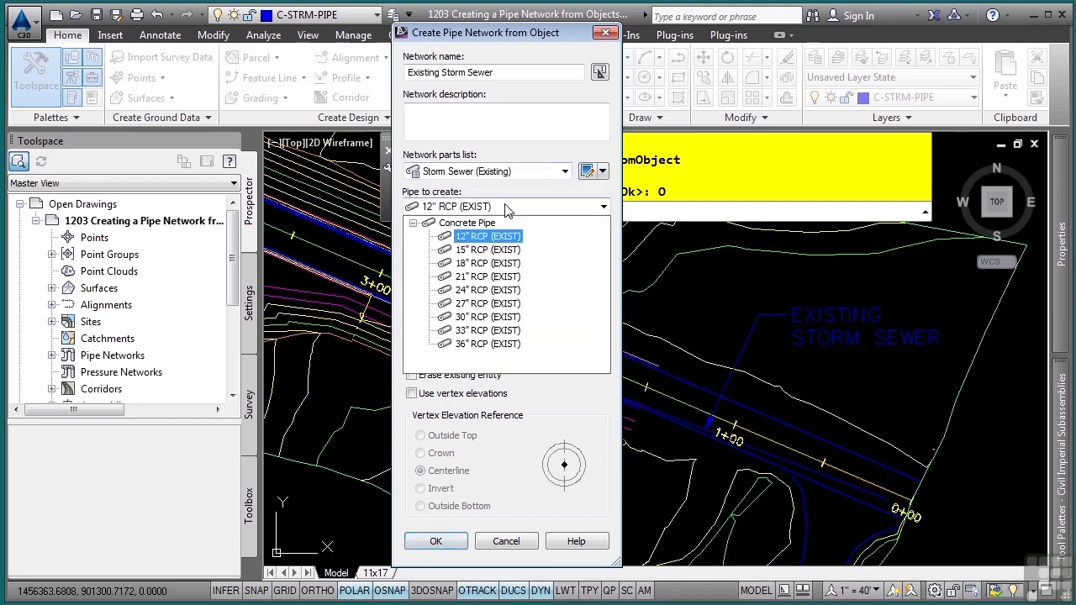
{"action": "left_click", "coordinate": [475, 238]}
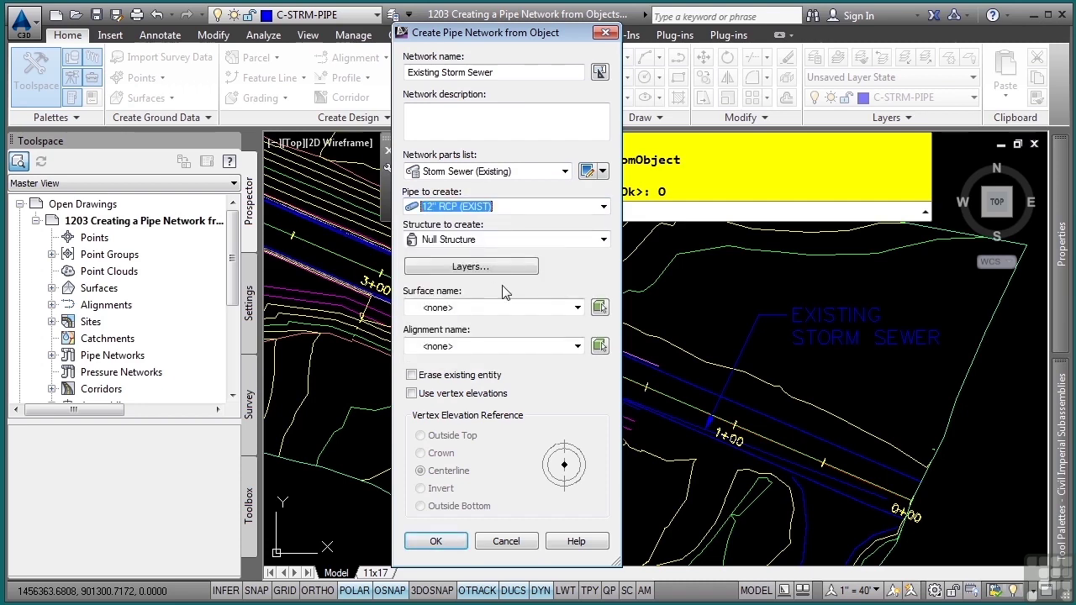
{"action": "left_click", "coordinate": [568, 241]}
{"action": "left_click", "coordinate": [437, 283]}
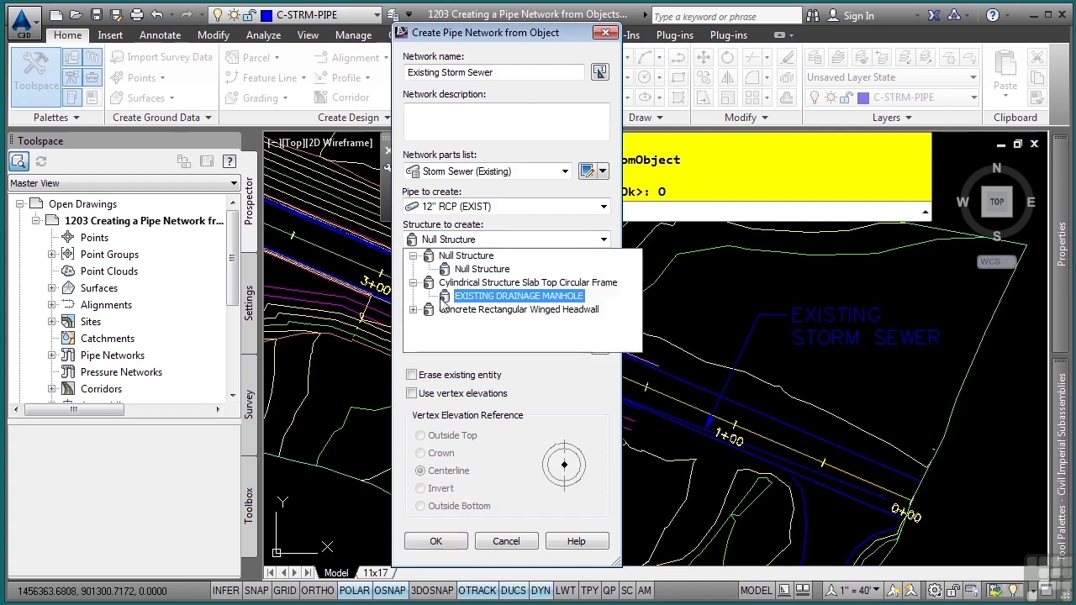
{"action": "left_click", "coordinate": [482, 296]}
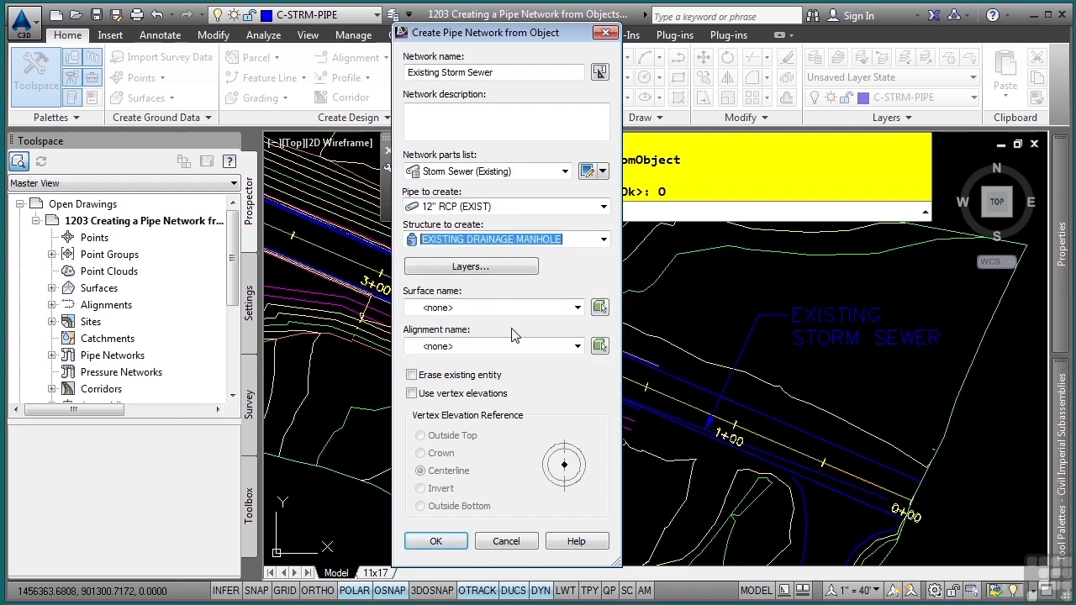
Add the -EX suffix to the pipe and structure plan layers (C-STRM-PIPE-EX, C-STRM-STRC-EX)
{"action": "left_click", "coordinate": [453, 268]}
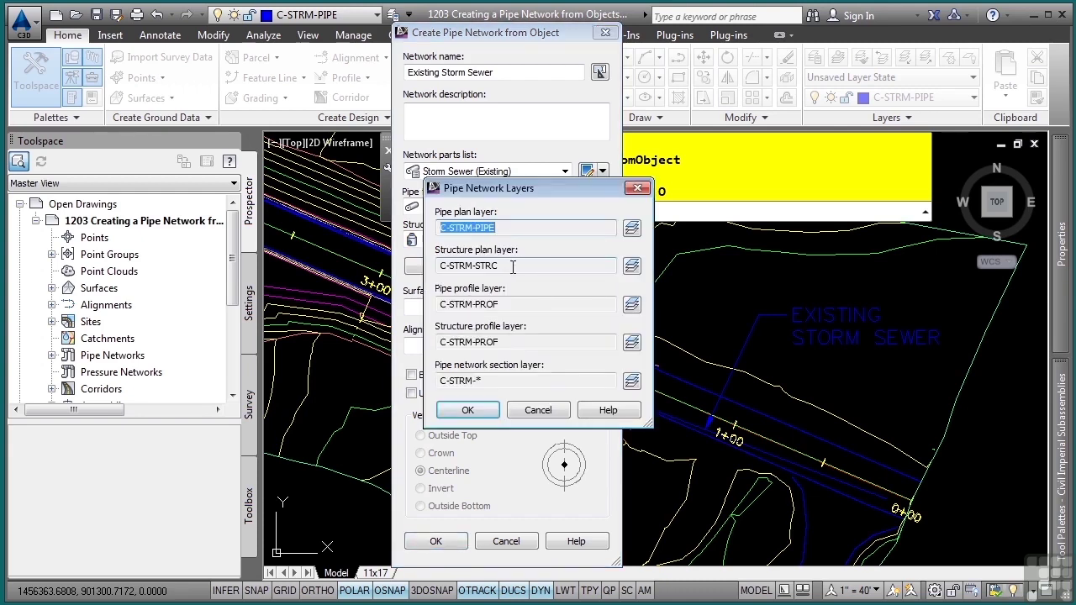
{"action": "left_click", "coordinate": [634, 234]}
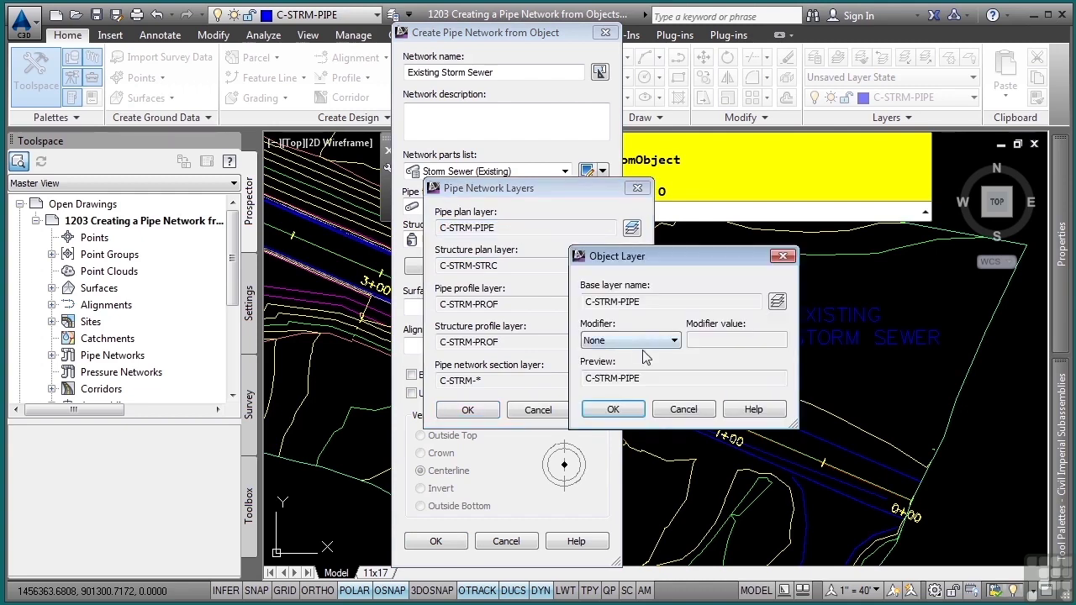
{"action": "left_click", "coordinate": [673, 341]}
{"action": "left_click", "coordinate": [617, 375]}
{"action": "left_click", "coordinate": [727, 339]}
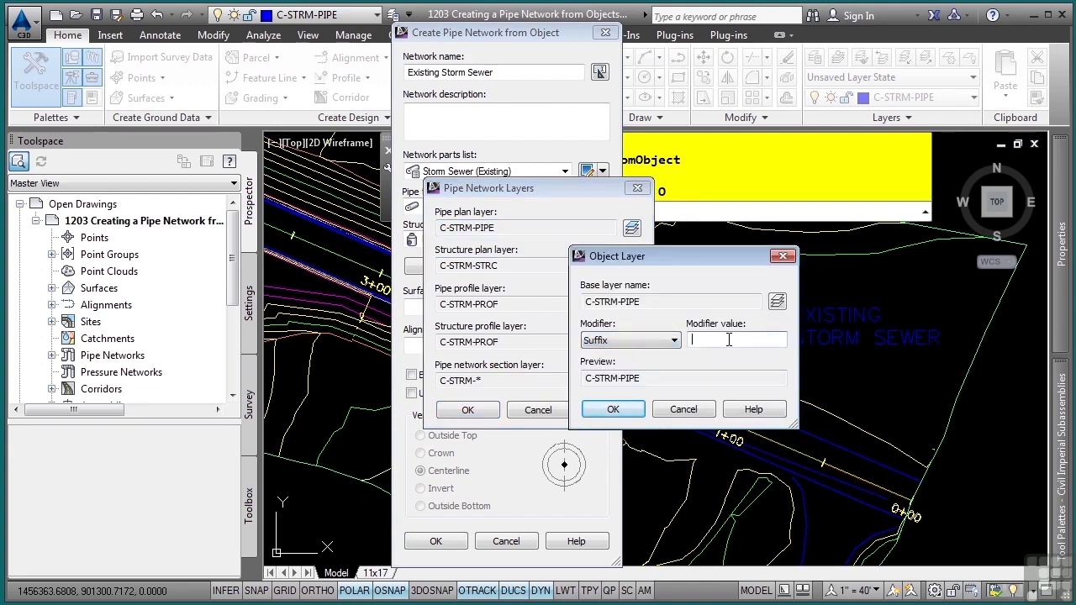
{"action": "type", "text": "-EX"}
{"action": "key", "text": "shift+Home"}
{"action": "left_click", "coordinate": [616, 410]}
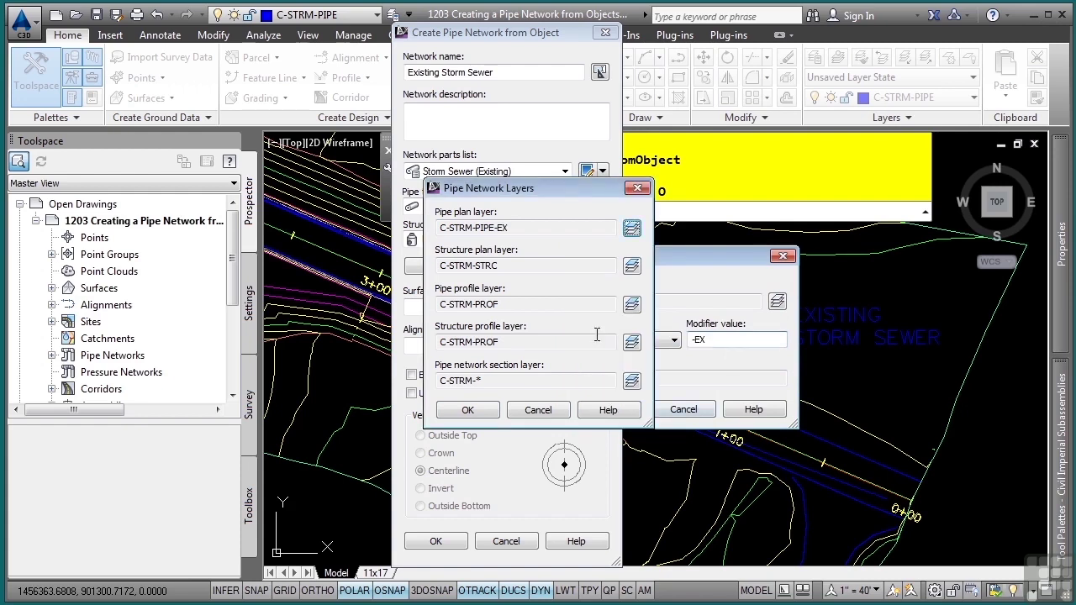
{"action": "left_click", "coordinate": [633, 265]}
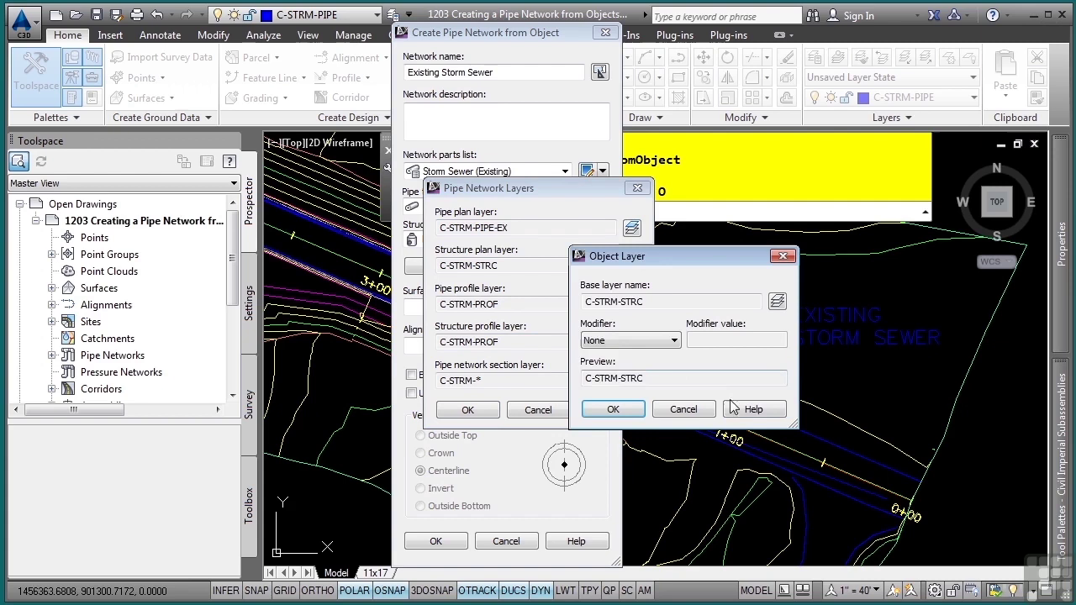
{"action": "left_click", "coordinate": [645, 339]}
{"action": "left_click", "coordinate": [647, 372]}
{"action": "left_click", "coordinate": [709, 336]}
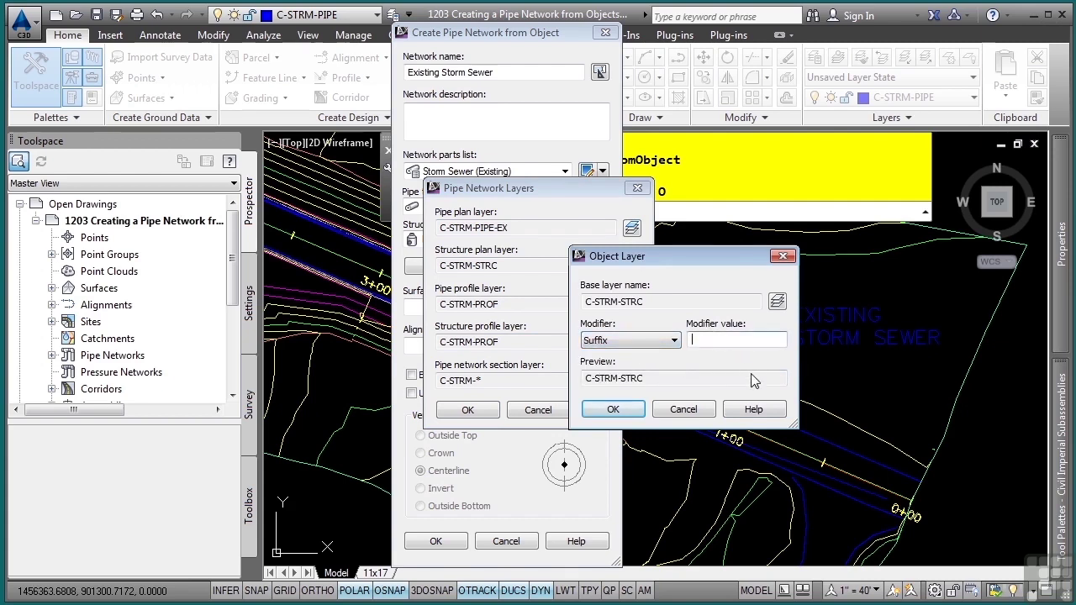
{"action": "type", "text": "-EX"}
{"action": "left_click", "coordinate": [605, 409]}
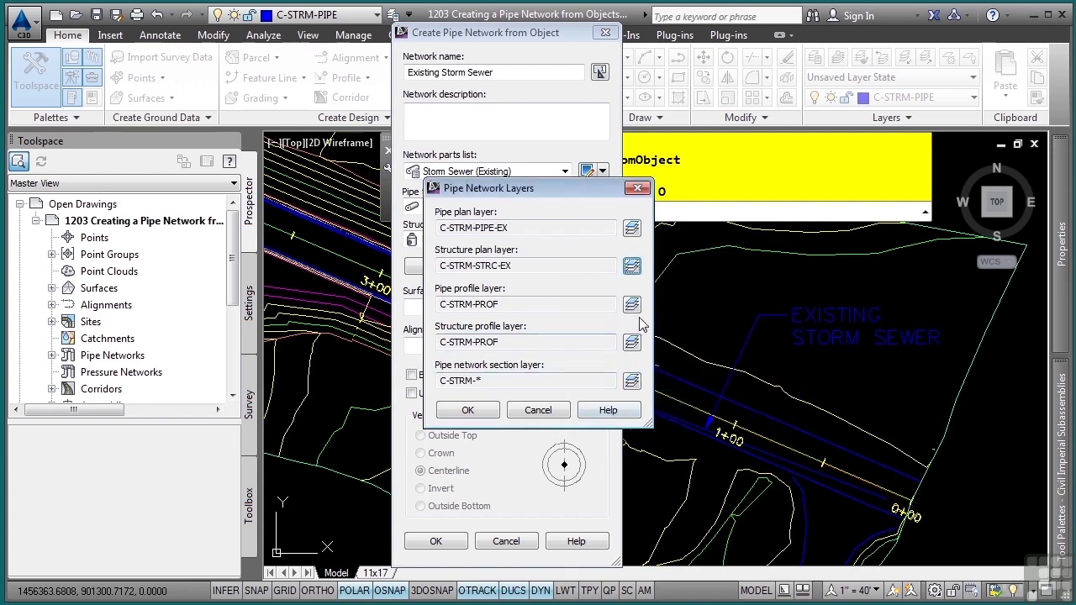
Add the -EX suffix to the pipe and structure profile layers (C-STRM-PROF-EX)
{"action": "left_click", "coordinate": [632, 304]}
{"action": "left_click", "coordinate": [660, 339]}
{"action": "left_click", "coordinate": [595, 376]}
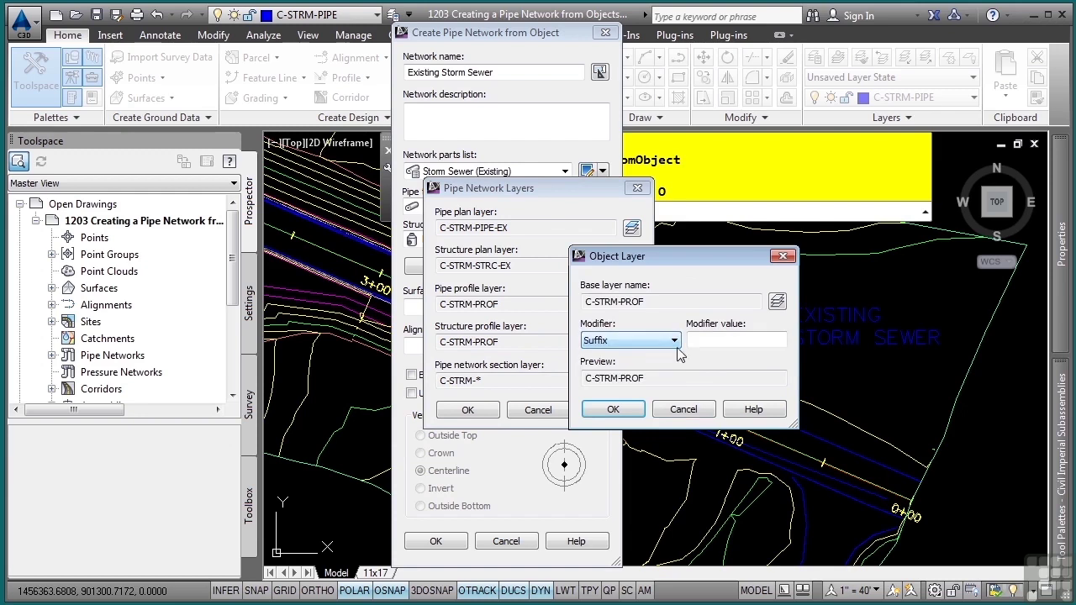
{"action": "left_click", "coordinate": [747, 339]}
{"action": "type", "text": "-EX"}
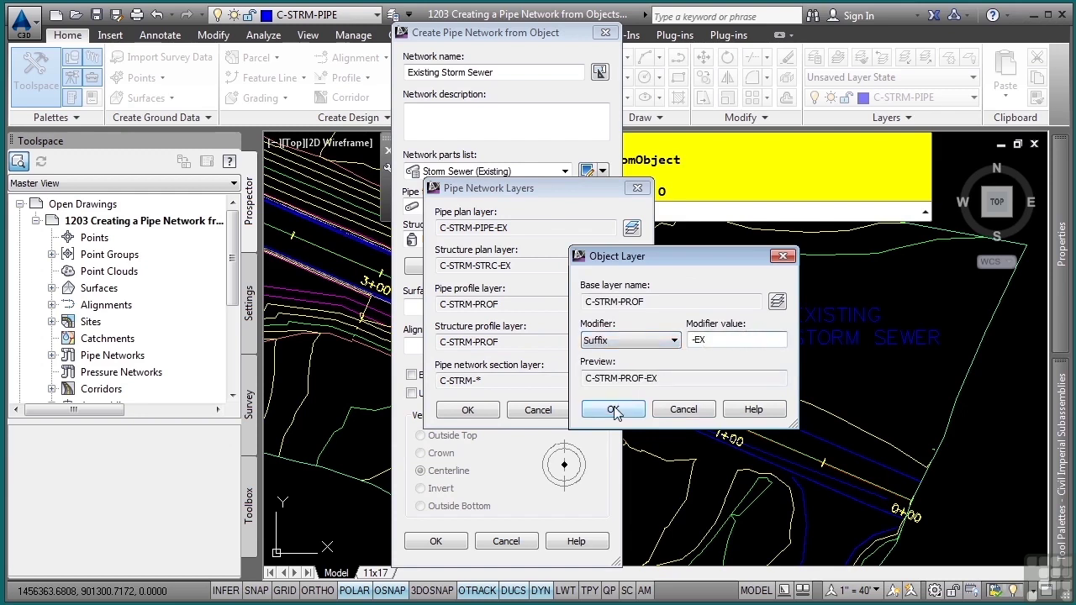
{"action": "left_click", "coordinate": [612, 408]}
{"action": "left_click", "coordinate": [632, 342]}
{"action": "left_click", "coordinate": [674, 340]}
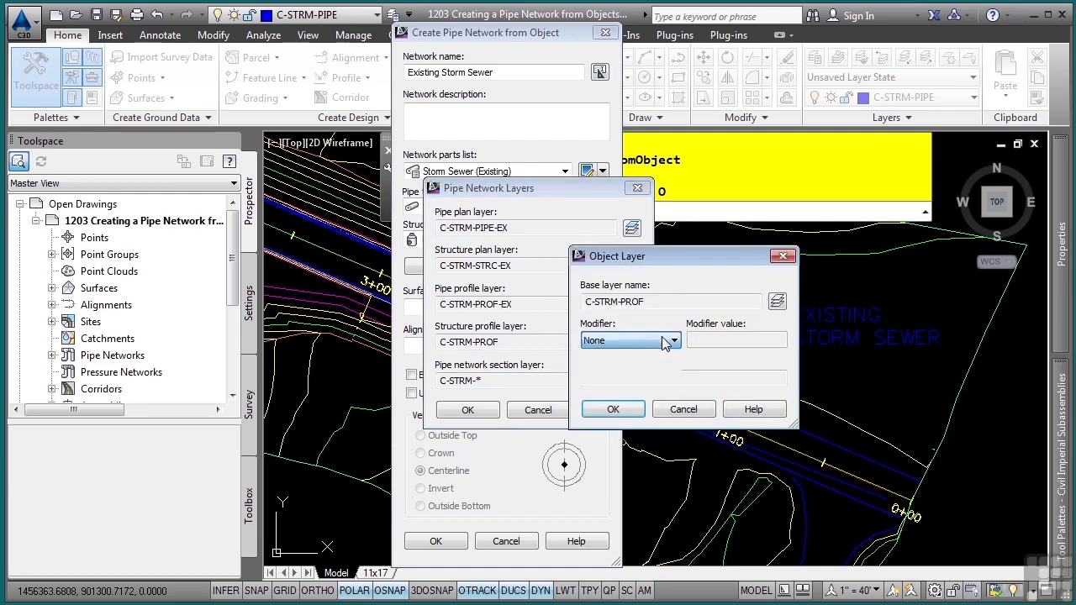
{"action": "left_click", "coordinate": [673, 375]}
{"action": "left_click", "coordinate": [728, 340]}
{"action": "type", "text": "-EX"}
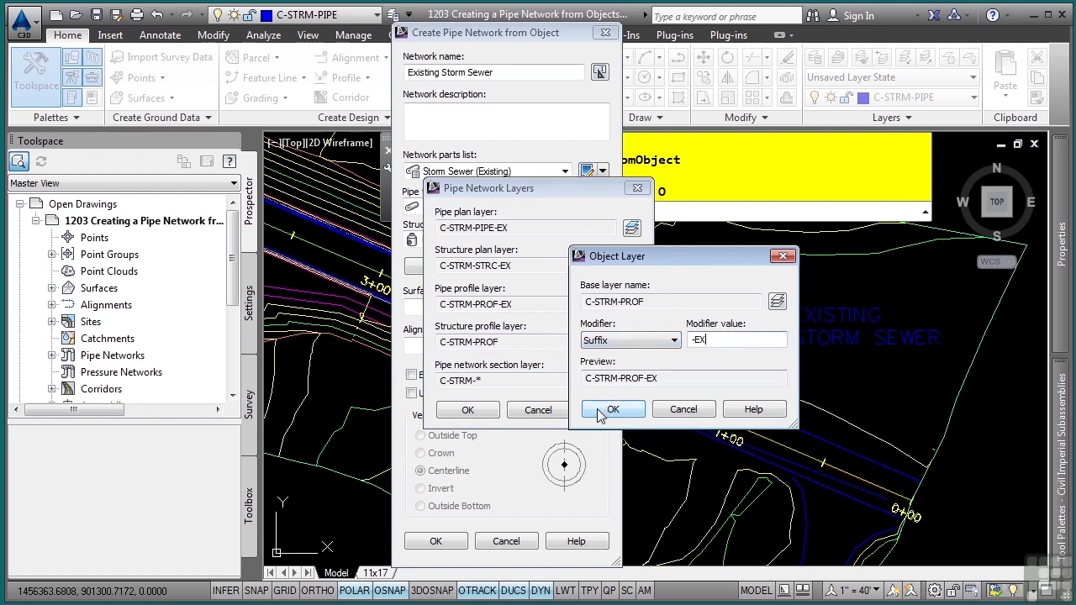
{"action": "left_click", "coordinate": [613, 409]}
Replace the section layer's suffix with -EX, giving C-STRM-EX
{"action": "left_click", "coordinate": [632, 380]}
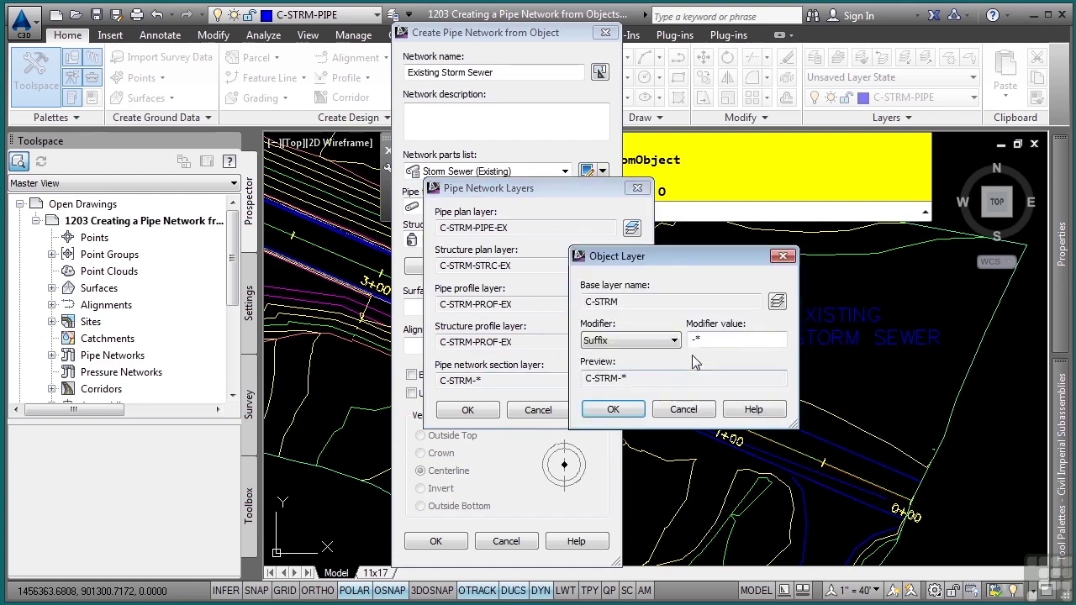
{"action": "left_click", "coordinate": [672, 340]}
{"action": "left_click", "coordinate": [718, 337]}
{"action": "type", "text": "-EX"}
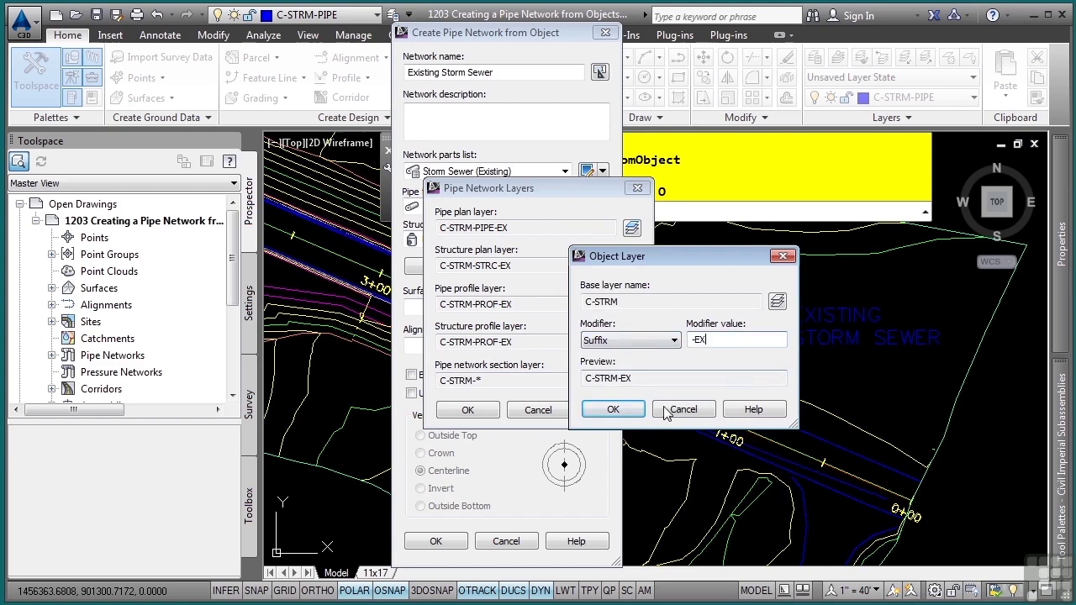
{"action": "left_click", "coordinate": [612, 409]}
Accept the -EX layers and set the surface to Combined EG and alignment to US-100(ex)
{"action": "left_click", "coordinate": [467, 410]}
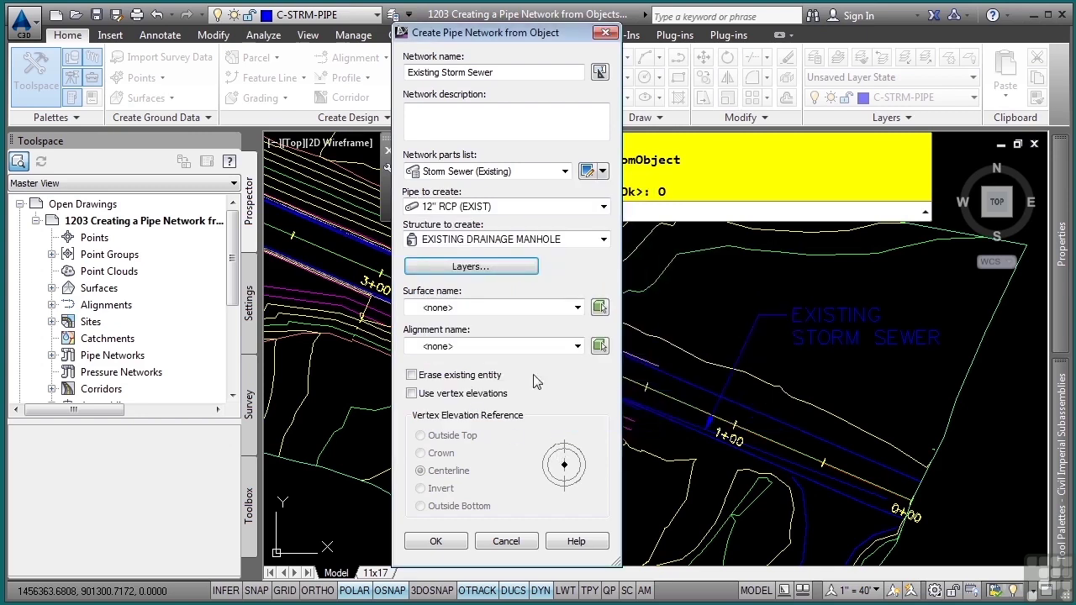
{"action": "left_click", "coordinate": [481, 308]}
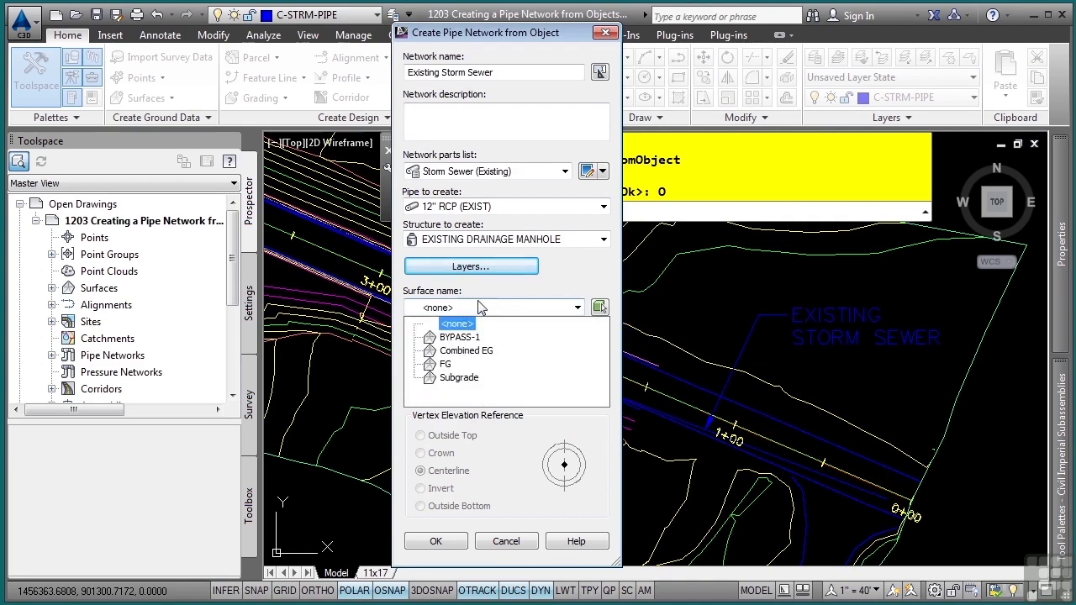
{"action": "left_click", "coordinate": [469, 350]}
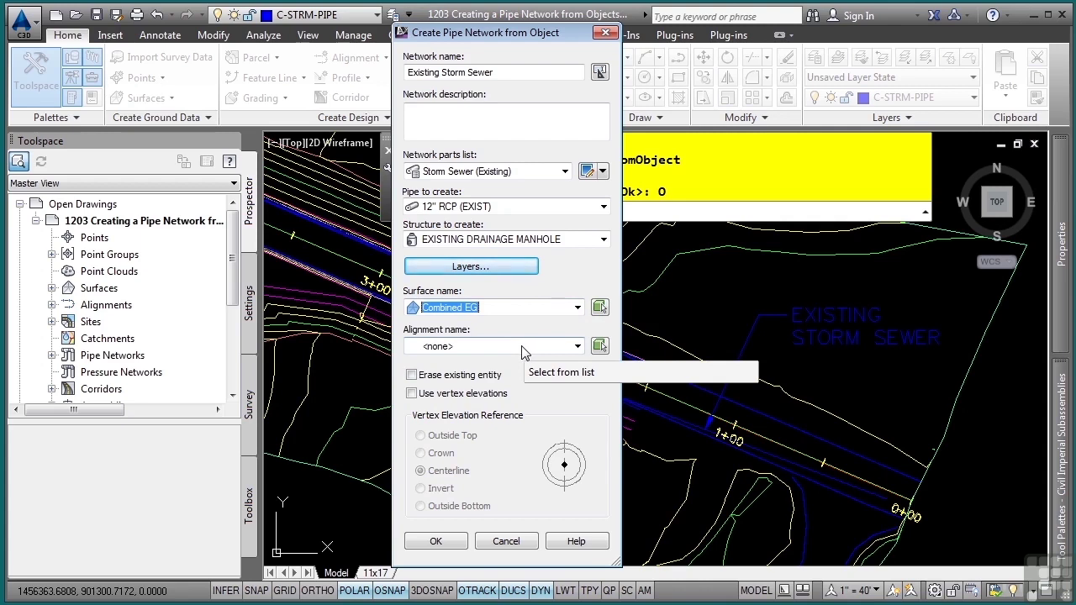
{"action": "left_click", "coordinate": [521, 347]}
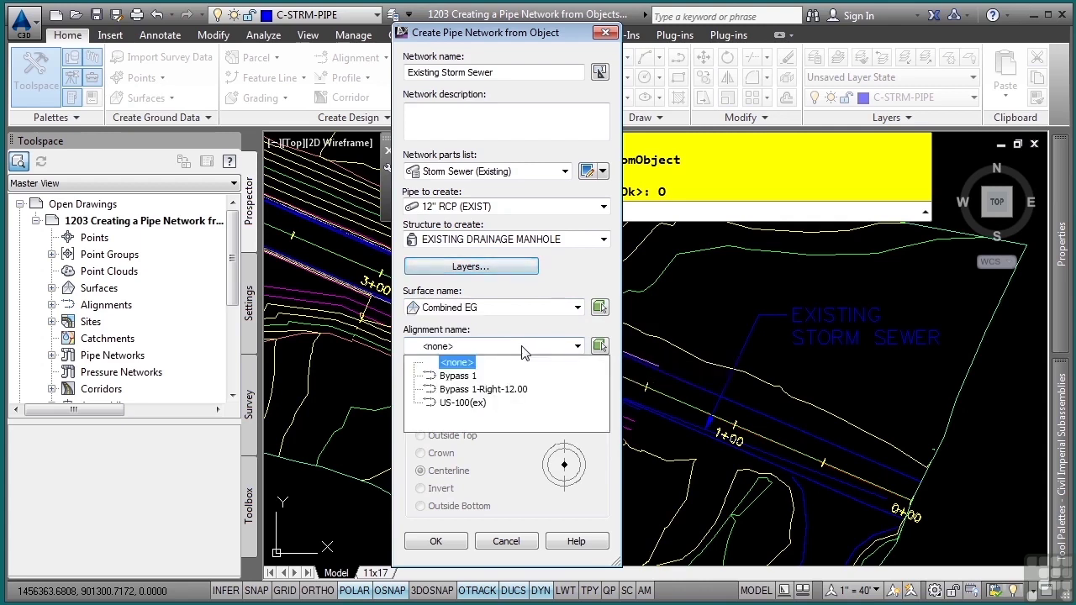
{"action": "left_click", "coordinate": [467, 404]}
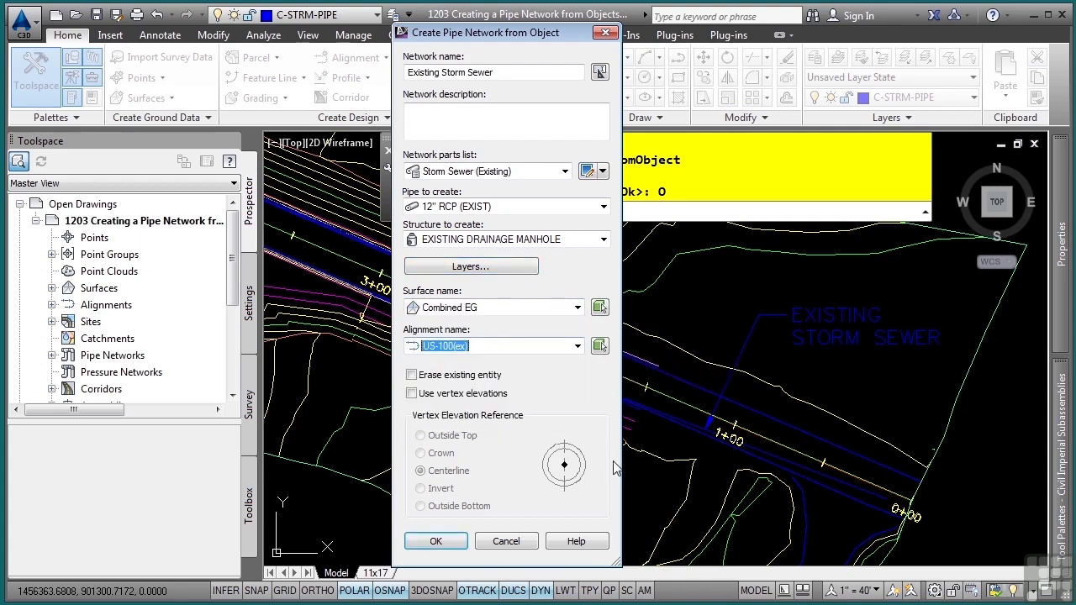
Leave Use vertex elevations unchecked and create the pipe network
{"action": "left_click", "coordinate": [447, 394]}
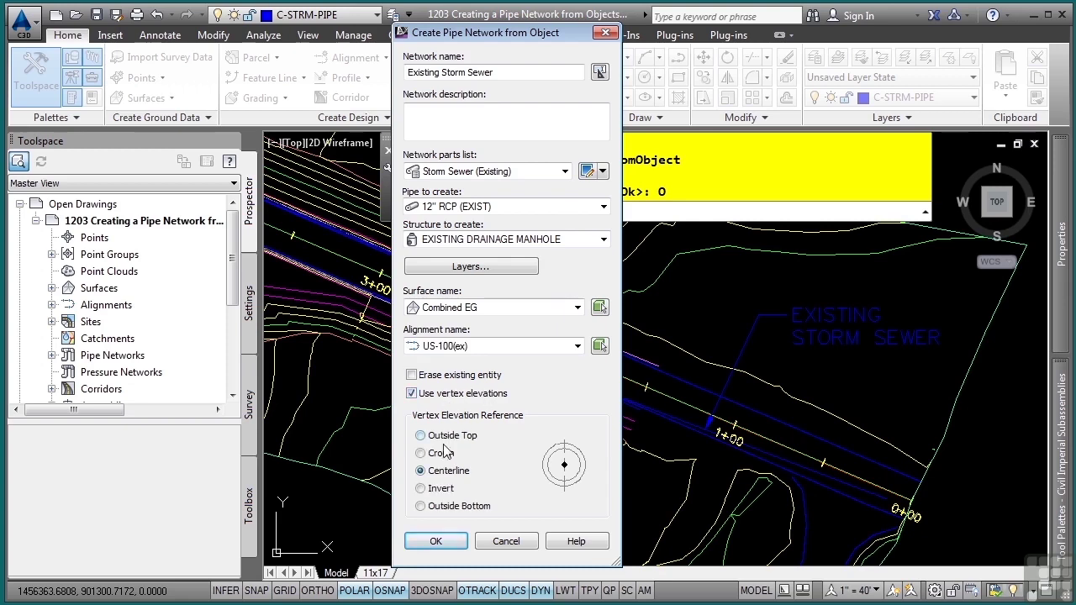
{"action": "left_click", "coordinate": [437, 491]}
{"action": "left_click", "coordinate": [421, 396]}
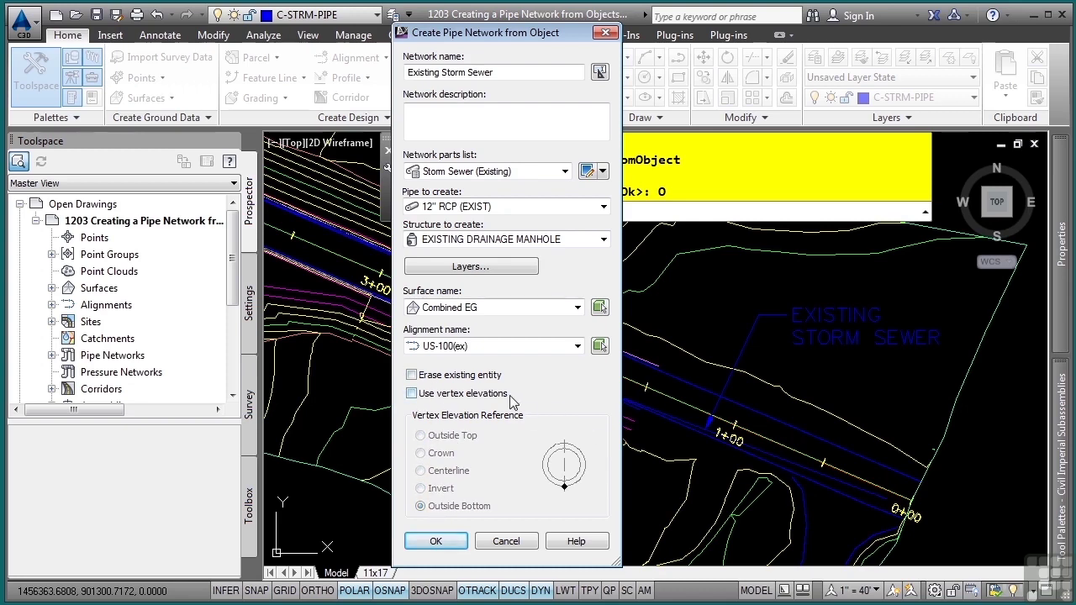
{"action": "left_click", "coordinate": [435, 541]}
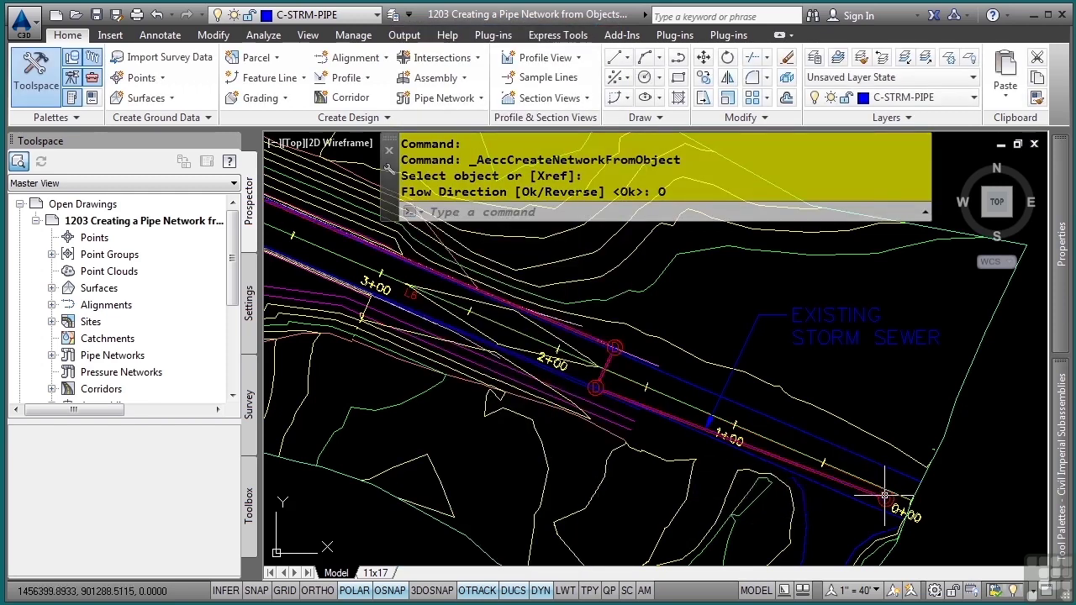
{"action": "scroll", "coordinate": [886, 501], "scroll_direction": "up", "scroll_amount": 3}
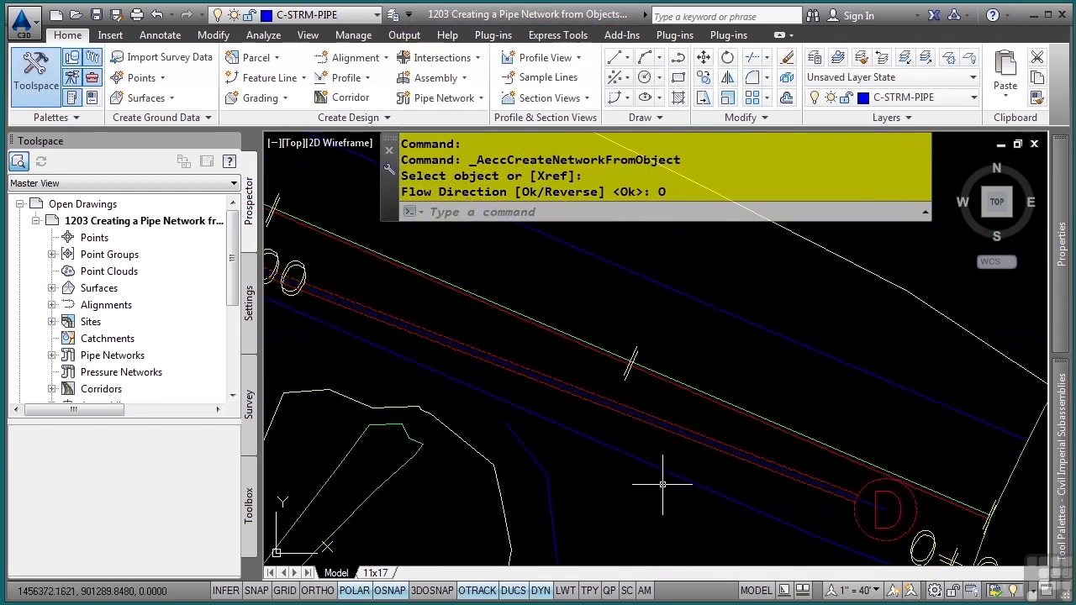
{"action": "scroll", "coordinate": [490, 341], "scroll_direction": "up", "scroll_amount": 3}
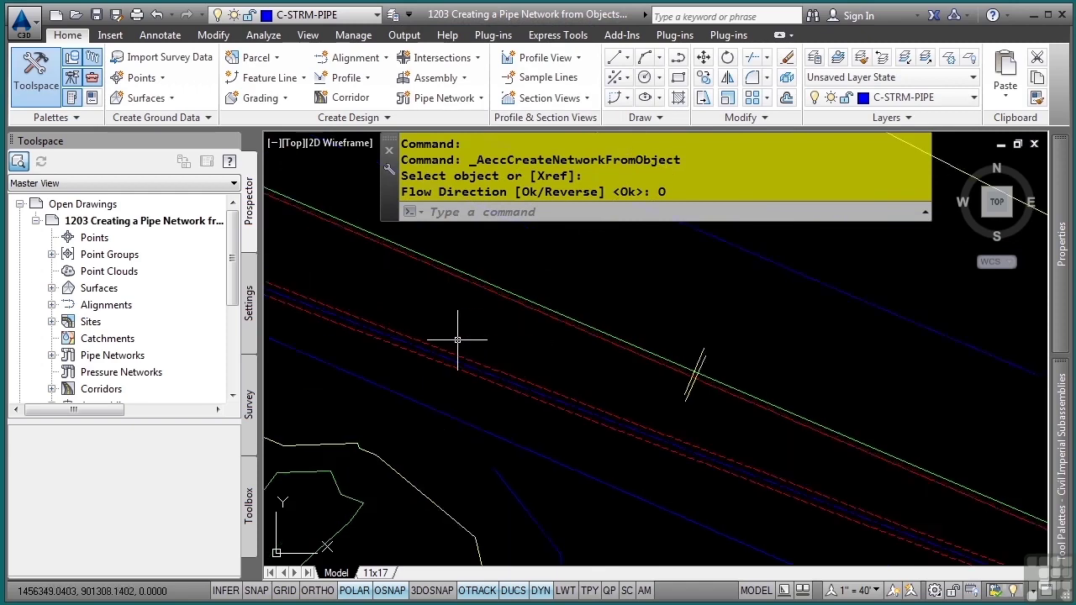
{"action": "mouse_move", "coordinate": [457, 339]}
{"action": "middle_mouse_down"}
{"action": "mouse_move", "coordinate": [828, 480]}
{"action": "mouse_move", "coordinate": [762, 492]}
{"action": "middle_mouse_up"}
{"action": "scroll", "coordinate": [762, 492], "scroll_direction": "down", "scroll_amount": 4}
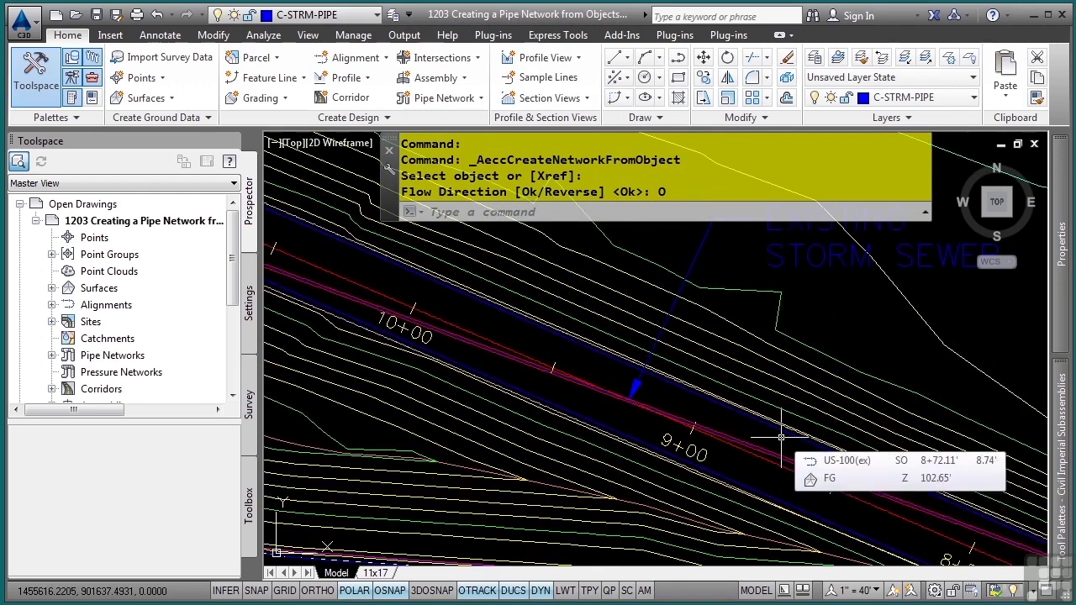
{"action": "mouse_move", "coordinate": [514, 343]}
{"action": "middle_mouse_down"}
{"action": "mouse_move", "coordinate": [781, 378]}
{"action": "mouse_move", "coordinate": [794, 365]}
{"action": "middle_mouse_up"}
{"action": "middle_click_drag", "start_coordinate": [460, 324], "coordinate": [904, 412]}
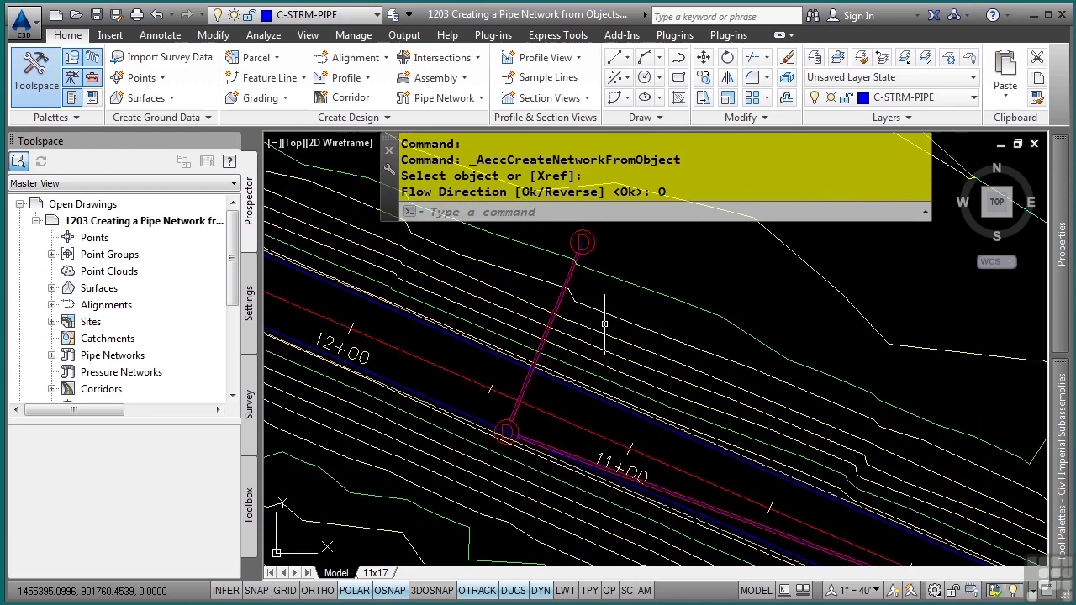
{"action": "middle_click_drag", "start_coordinate": [606, 324], "coordinate": [541, 520]}
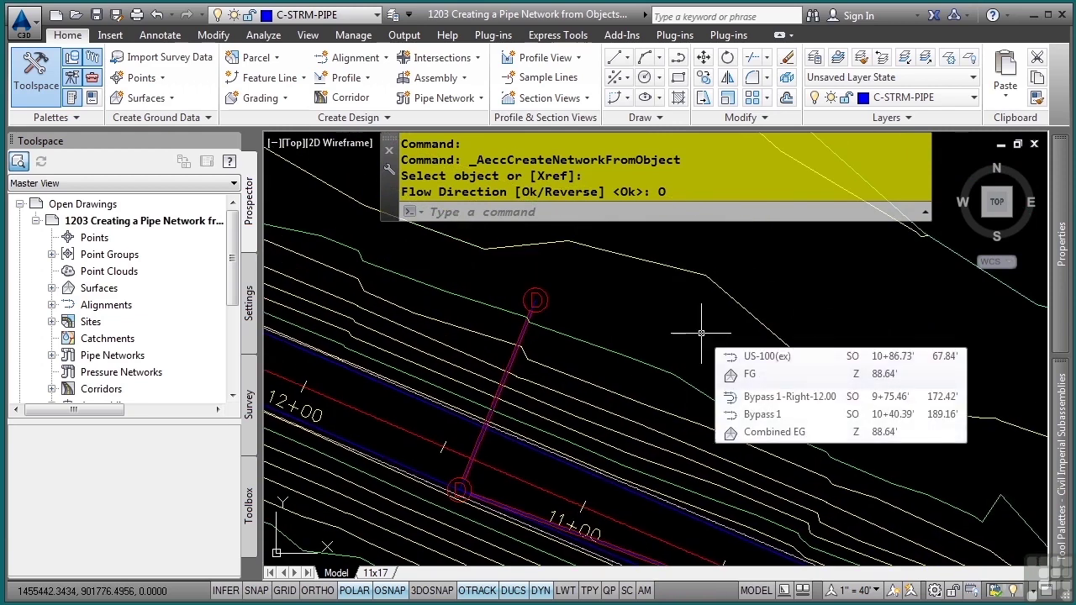
Start Create Alignment from Network Parts
{"action": "left_click", "coordinate": [356, 57]}
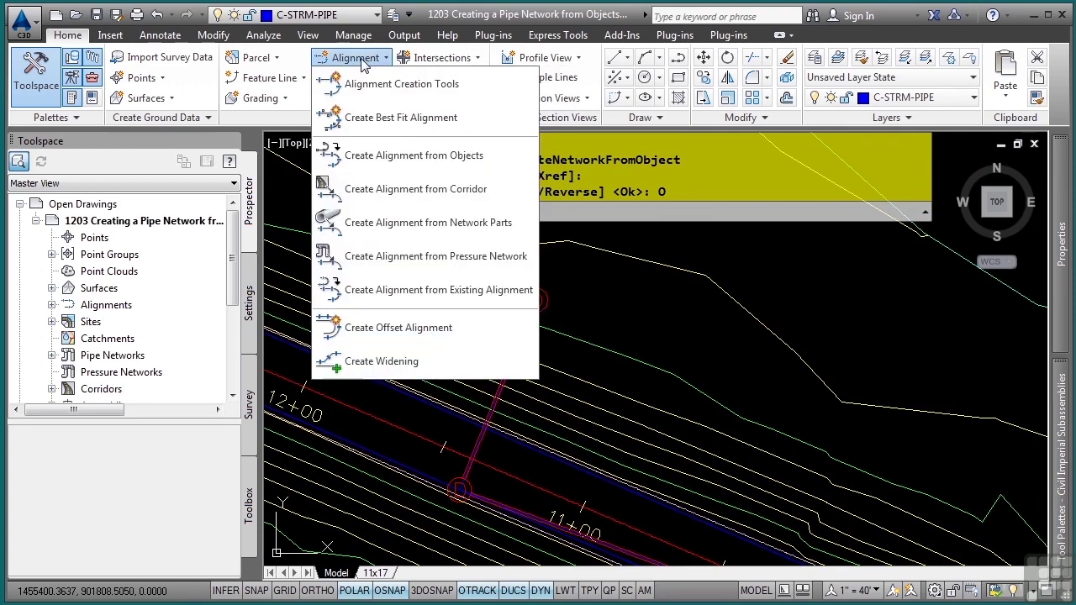
{"action": "left_click", "coordinate": [501, 225]}
{"action": "scroll", "coordinate": [792, 445], "scroll_direction": "down", "scroll_amount": 5}
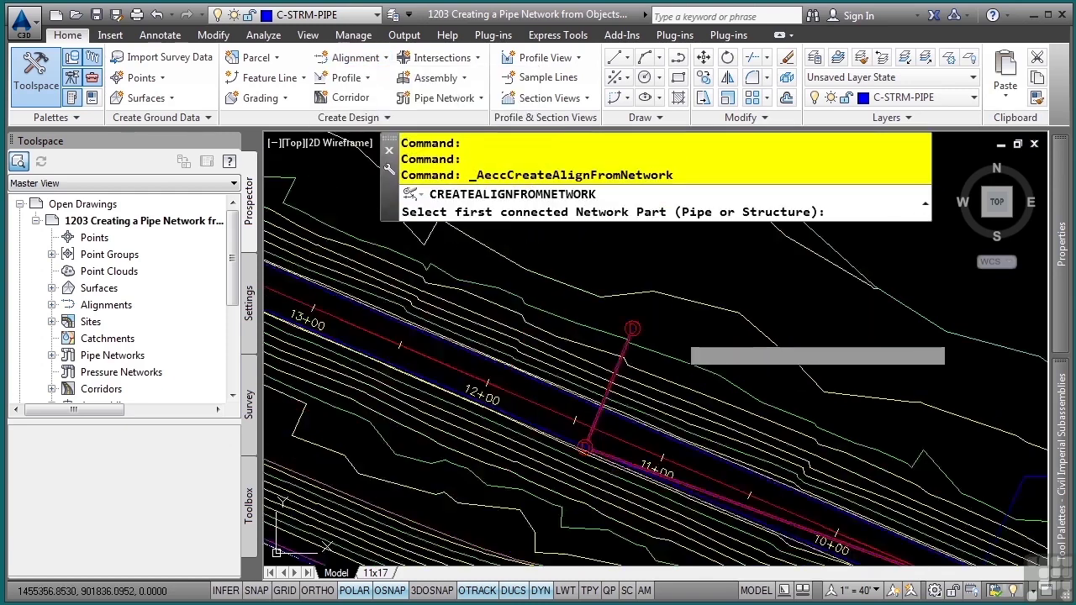
{"action": "scroll", "coordinate": [563, 347], "scroll_direction": "up", "scroll_amount": 5}
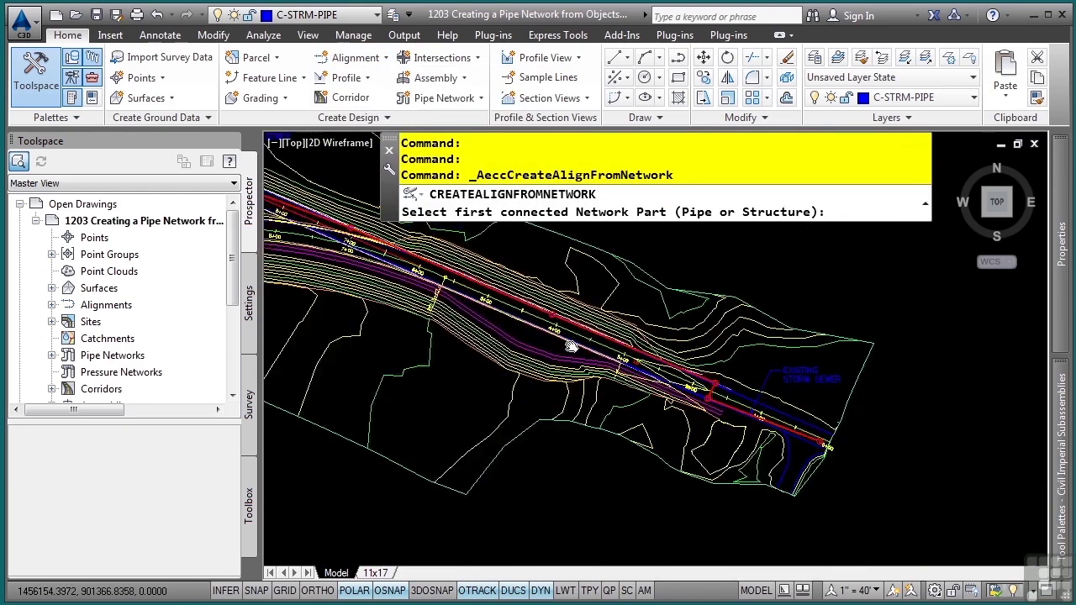
{"action": "scroll", "coordinate": [763, 403], "scroll_direction": "up", "scroll_amount": 4}
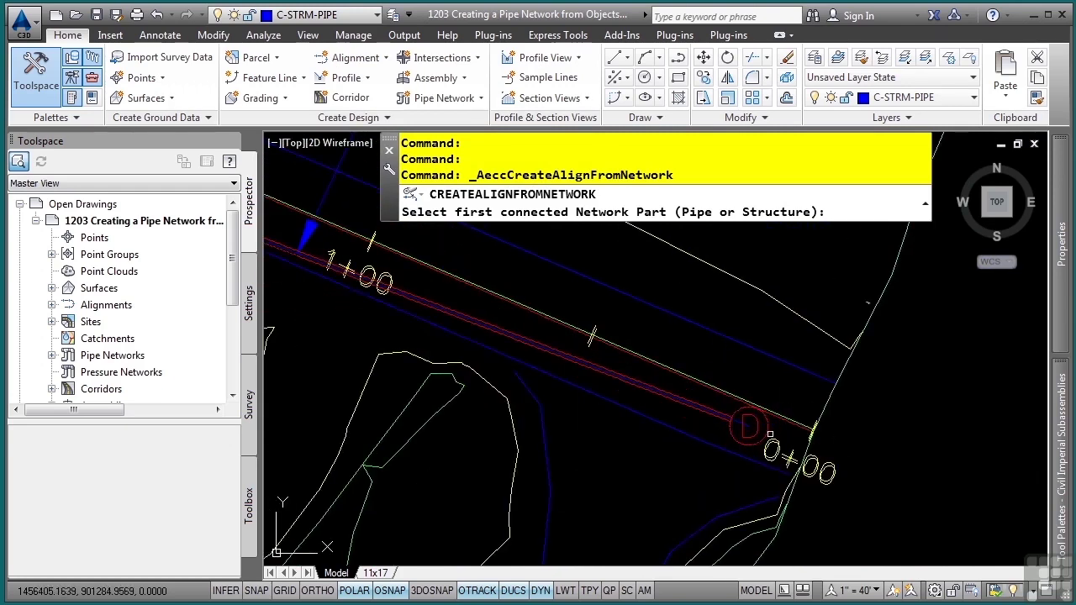
Pick the first storm sewer pipe and the last manhole, then finish the selection
{"action": "left_click", "coordinate": [777, 431]}
{"action": "scroll", "coordinate": [471, 336], "scroll_direction": "down", "scroll_amount": 5}
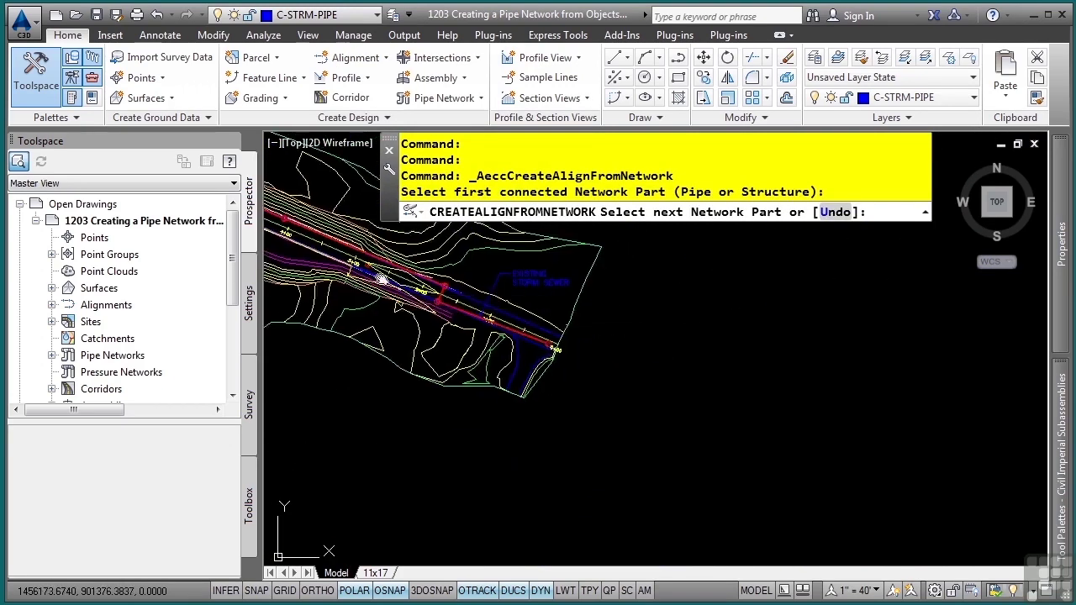
{"action": "scroll", "coordinate": [556, 392], "scroll_direction": "up", "scroll_amount": 5}
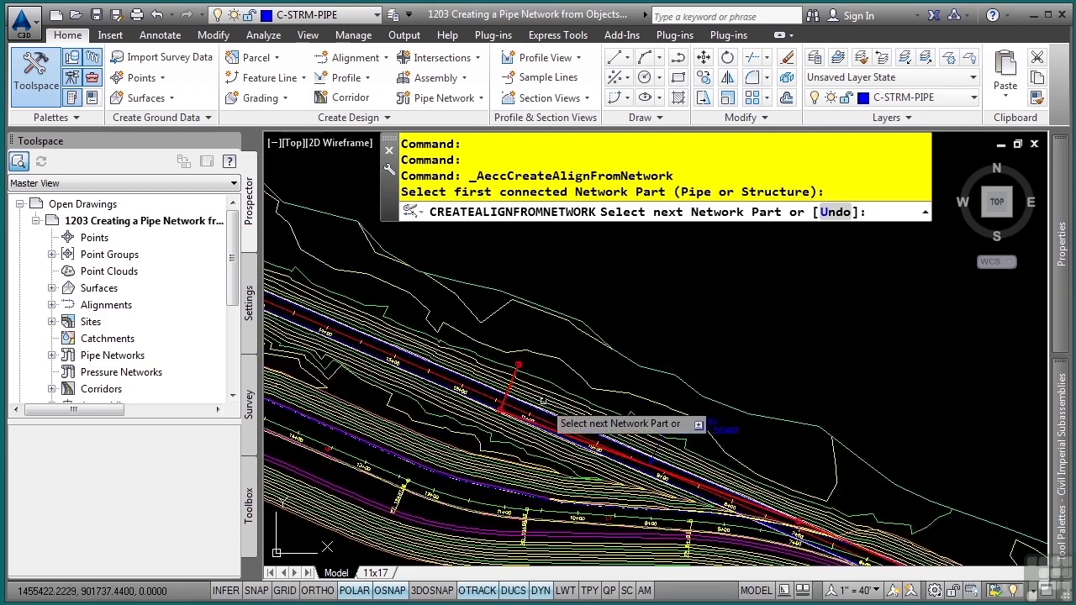
{"action": "scroll", "coordinate": [517, 364], "scroll_direction": "up", "scroll_amount": 4}
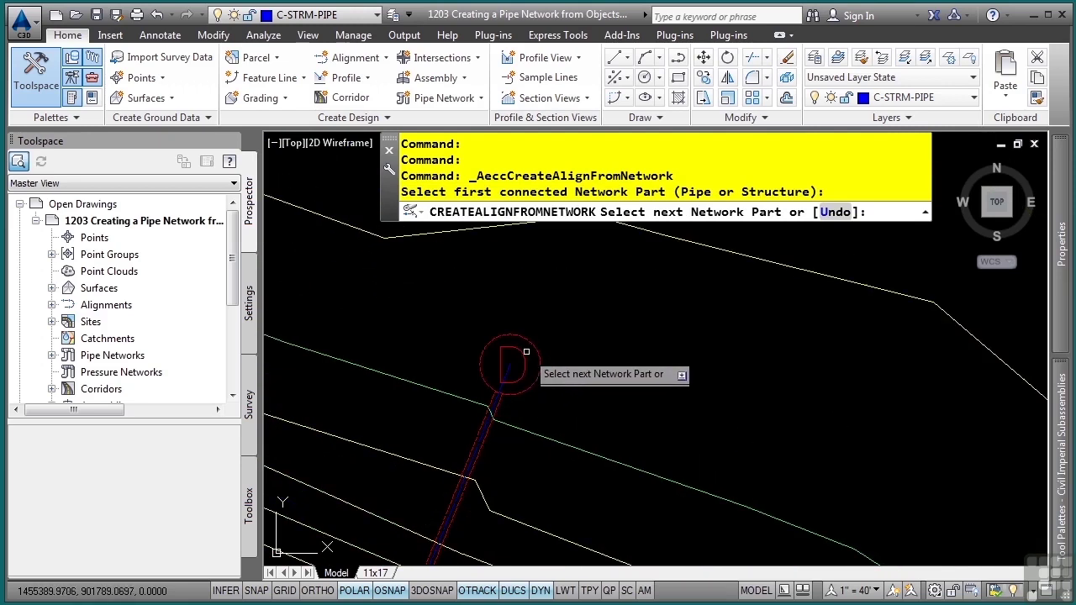
{"action": "left_click", "coordinate": [534, 344]}
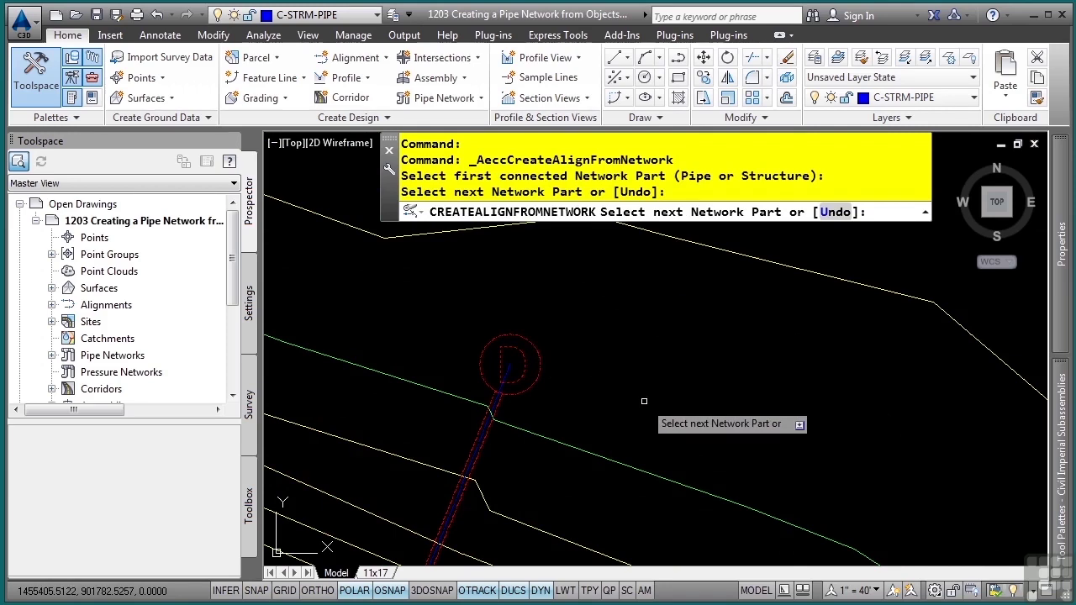
{"action": "scroll", "coordinate": [642, 399], "scroll_direction": "down", "scroll_amount": 5}
{"action": "scroll", "coordinate": [582, 369], "scroll_direction": "up", "scroll_amount": 2}
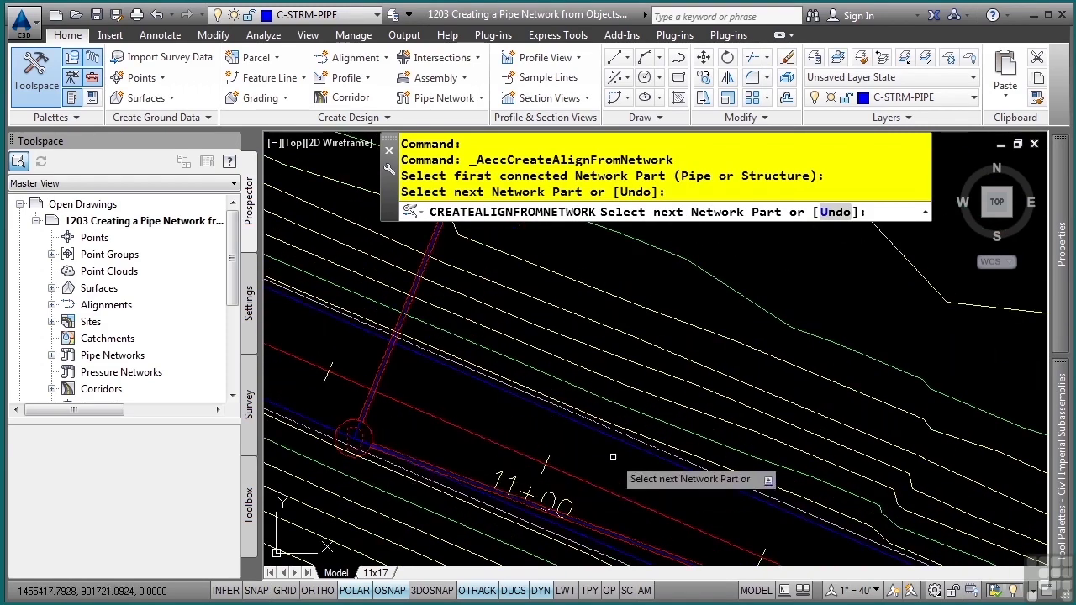
{"action": "key", "text": "Return"}
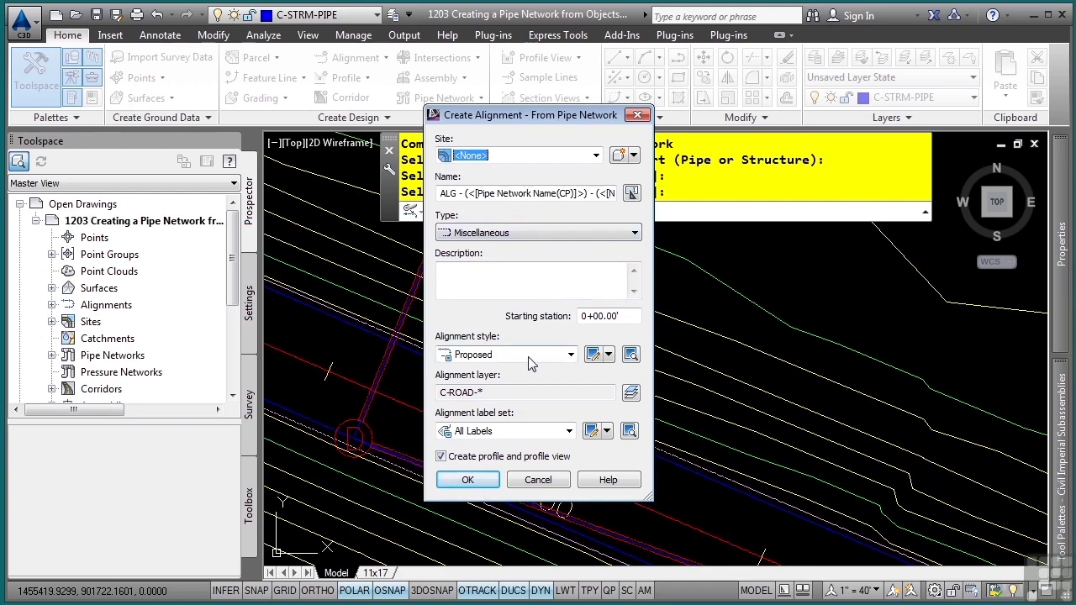
Set the alignment label set to _No Labels
{"action": "left_click", "coordinate": [506, 432]}
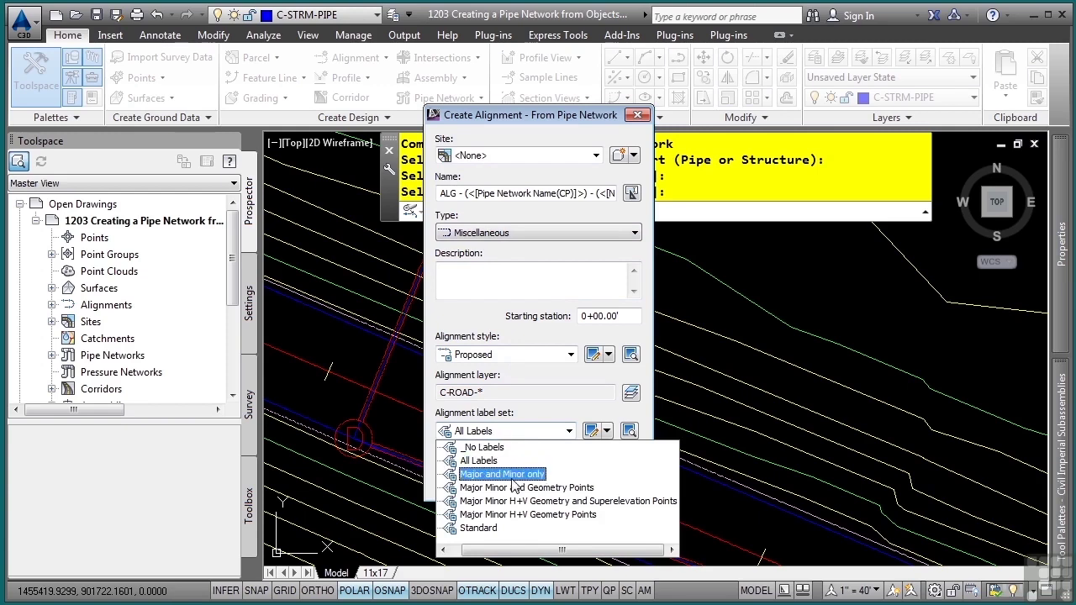
{"action": "left_click", "coordinate": [481, 449]}
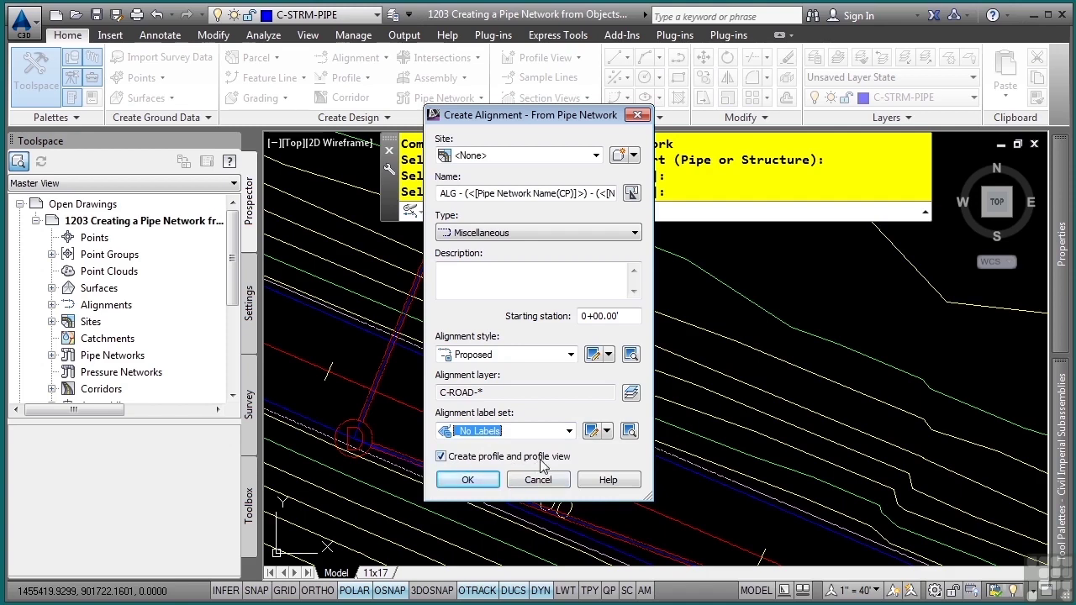
Create the alignment, add a Combined EG surface profile, and go on to the profile view
{"action": "left_click", "coordinate": [465, 479]}
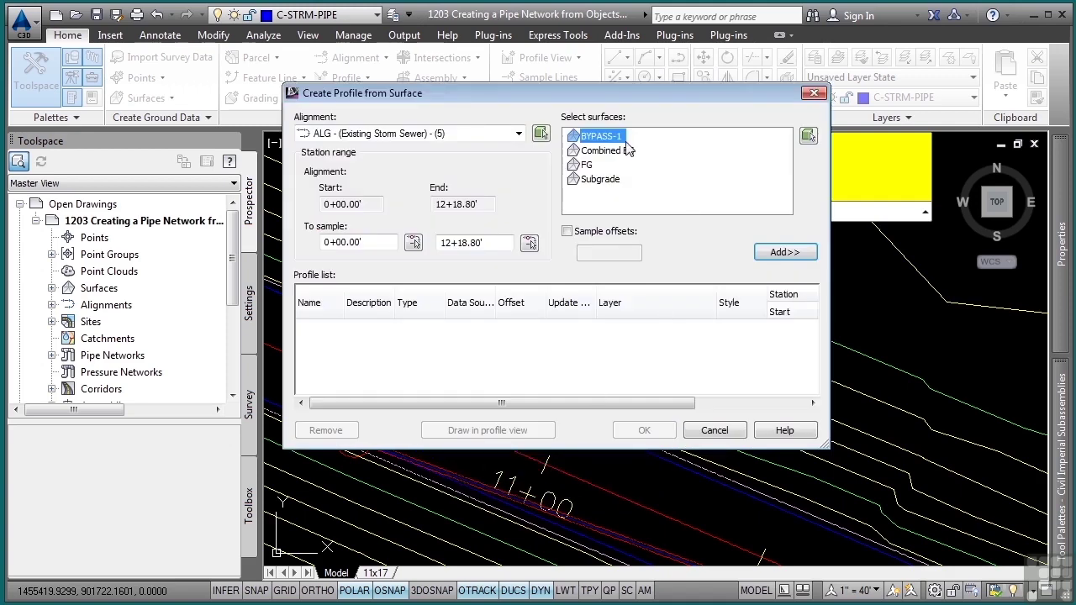
{"action": "left_click", "coordinate": [591, 153]}
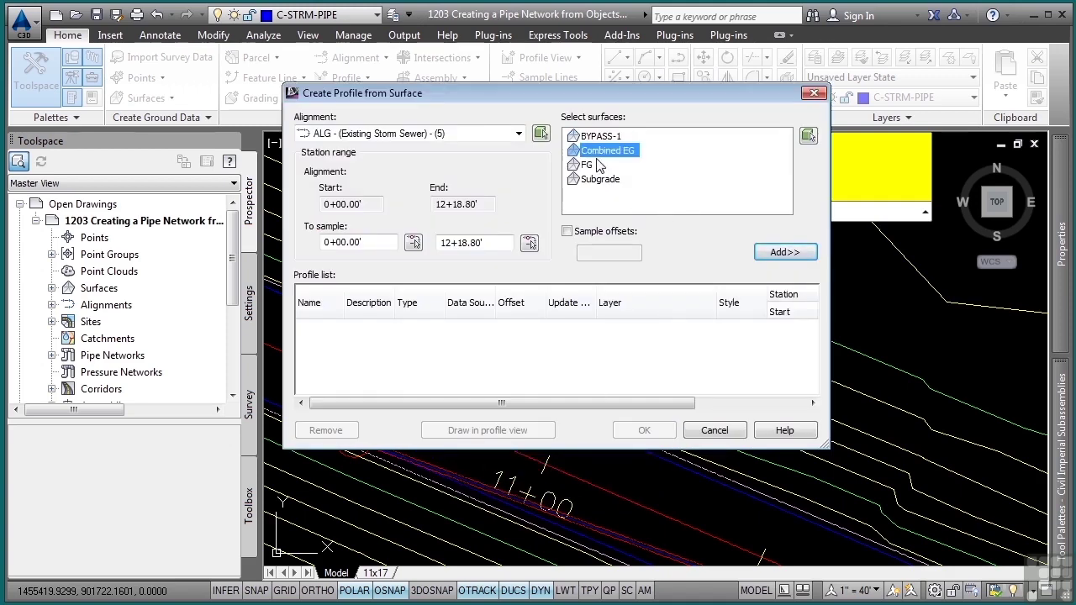
{"action": "left_click", "coordinate": [791, 256]}
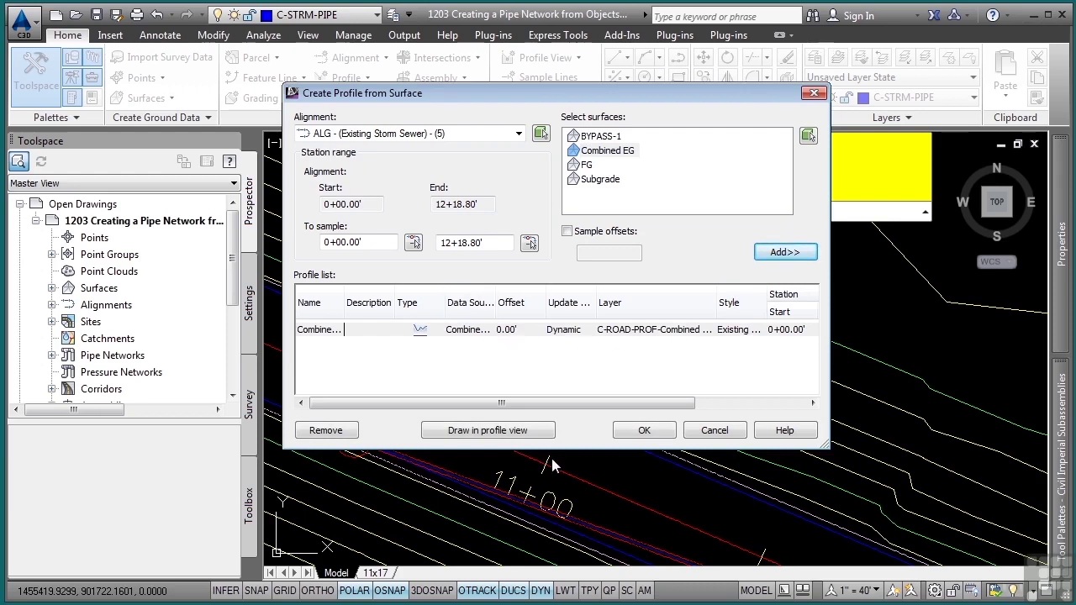
{"action": "left_click", "coordinate": [495, 430]}
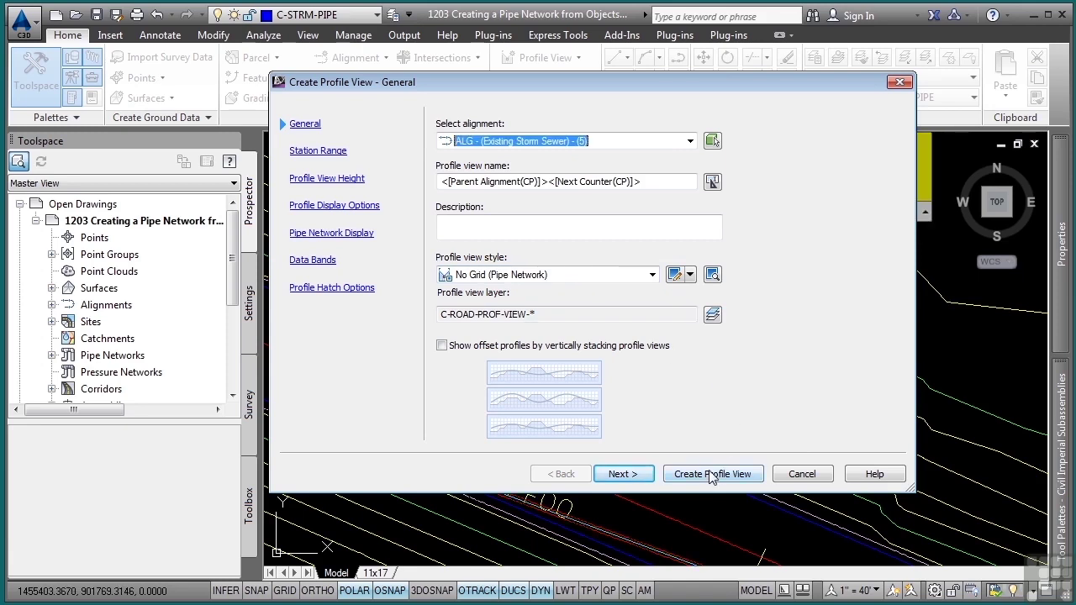
Create the profile view with current settings and place it beside the site plan
{"action": "left_click", "coordinate": [738, 473]}
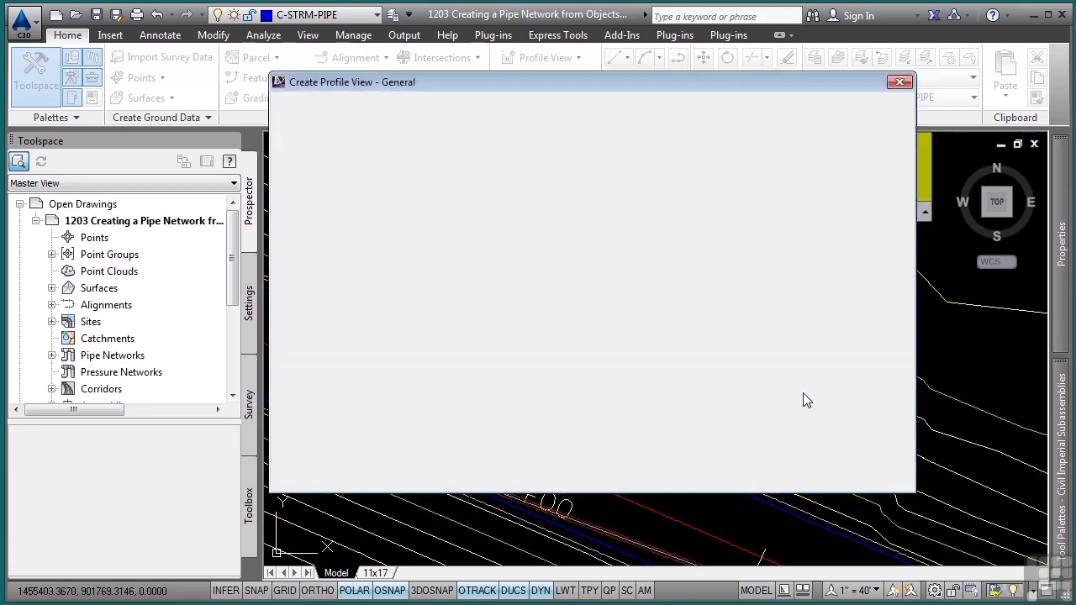
{"action": "scroll", "coordinate": [821, 311], "scroll_direction": "down", "scroll_amount": 5}
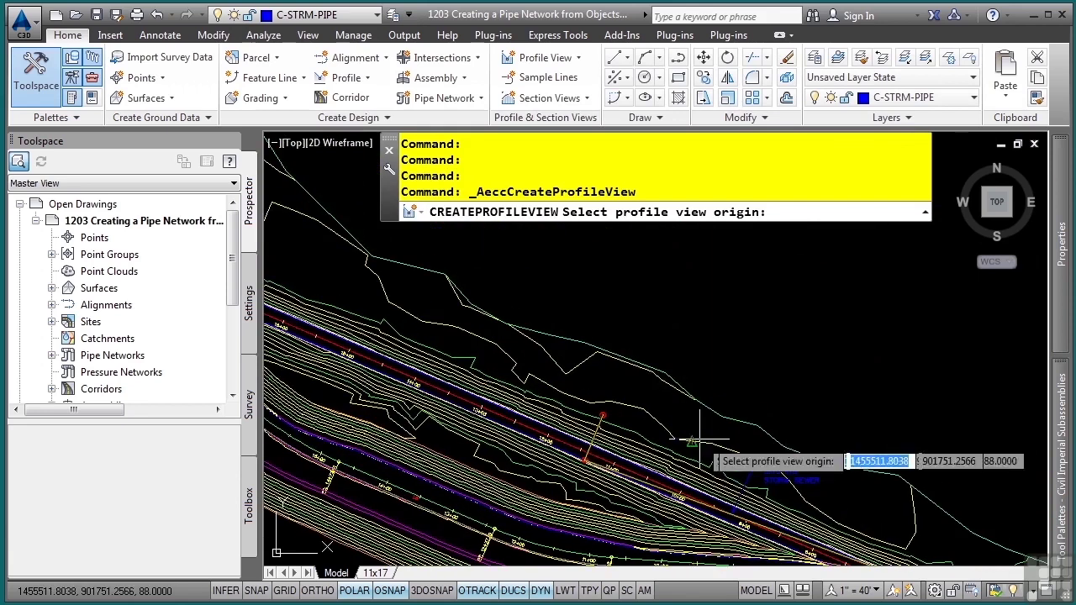
{"action": "scroll", "coordinate": [763, 379], "scroll_direction": "down", "scroll_amount": 4}
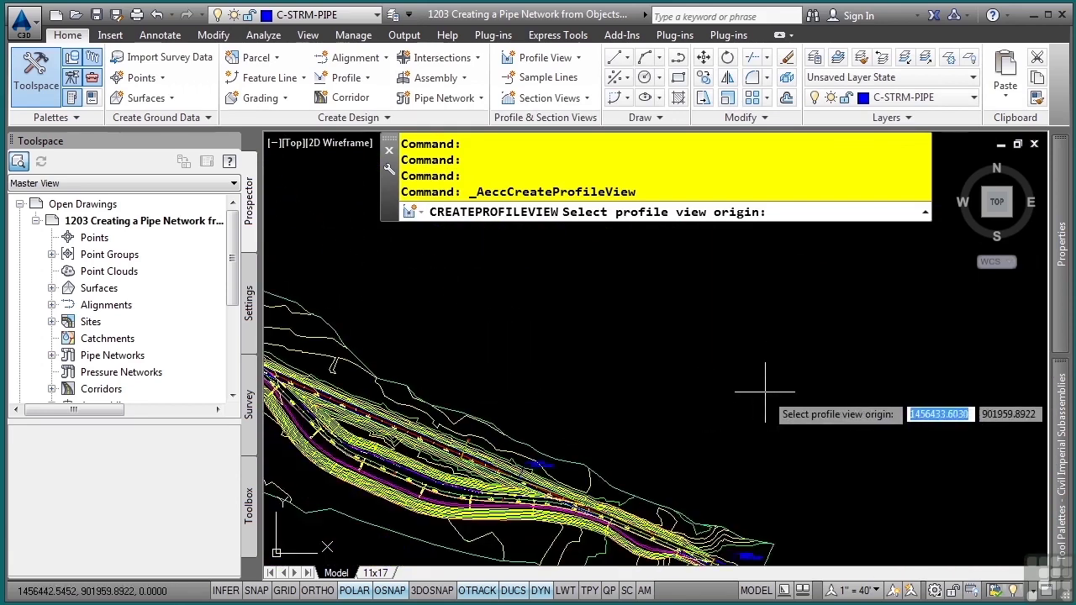
{"action": "left_click", "coordinate": [820, 328]}
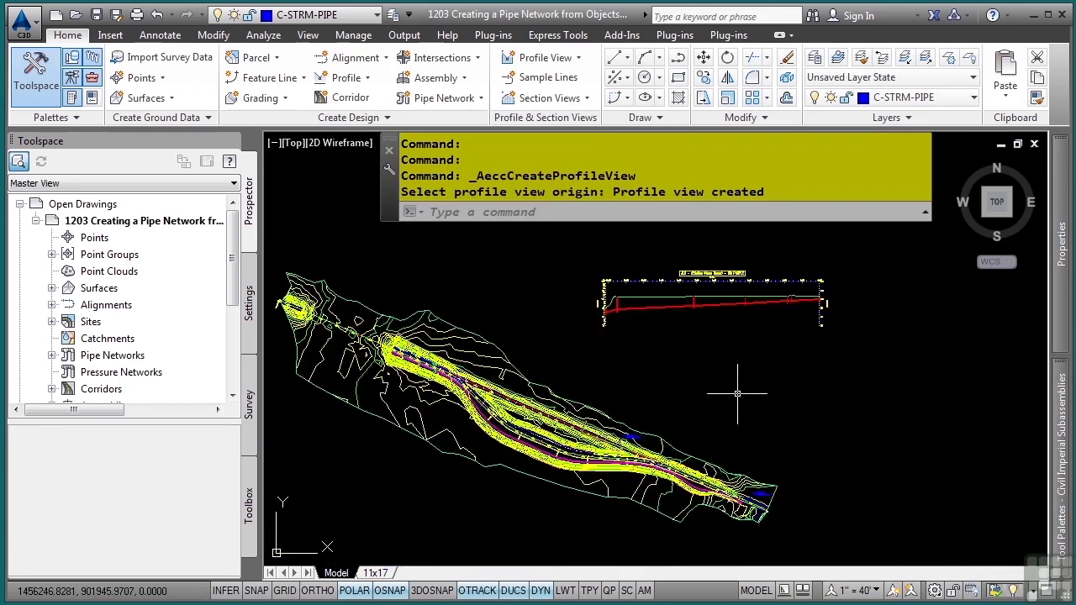
{"action": "scroll", "coordinate": [658, 304], "scroll_direction": "up", "scroll_amount": 5}
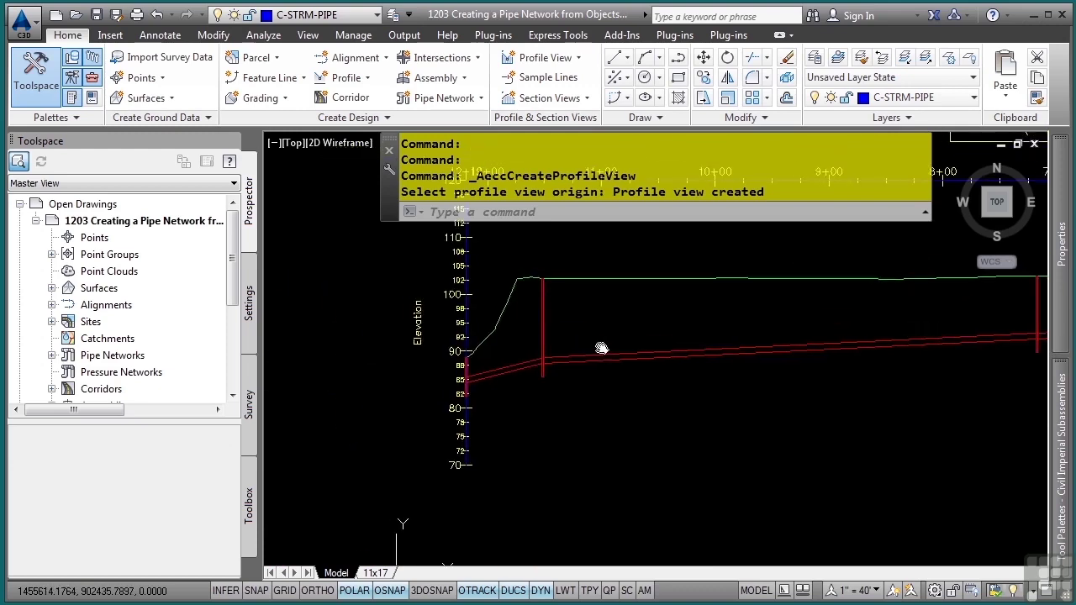